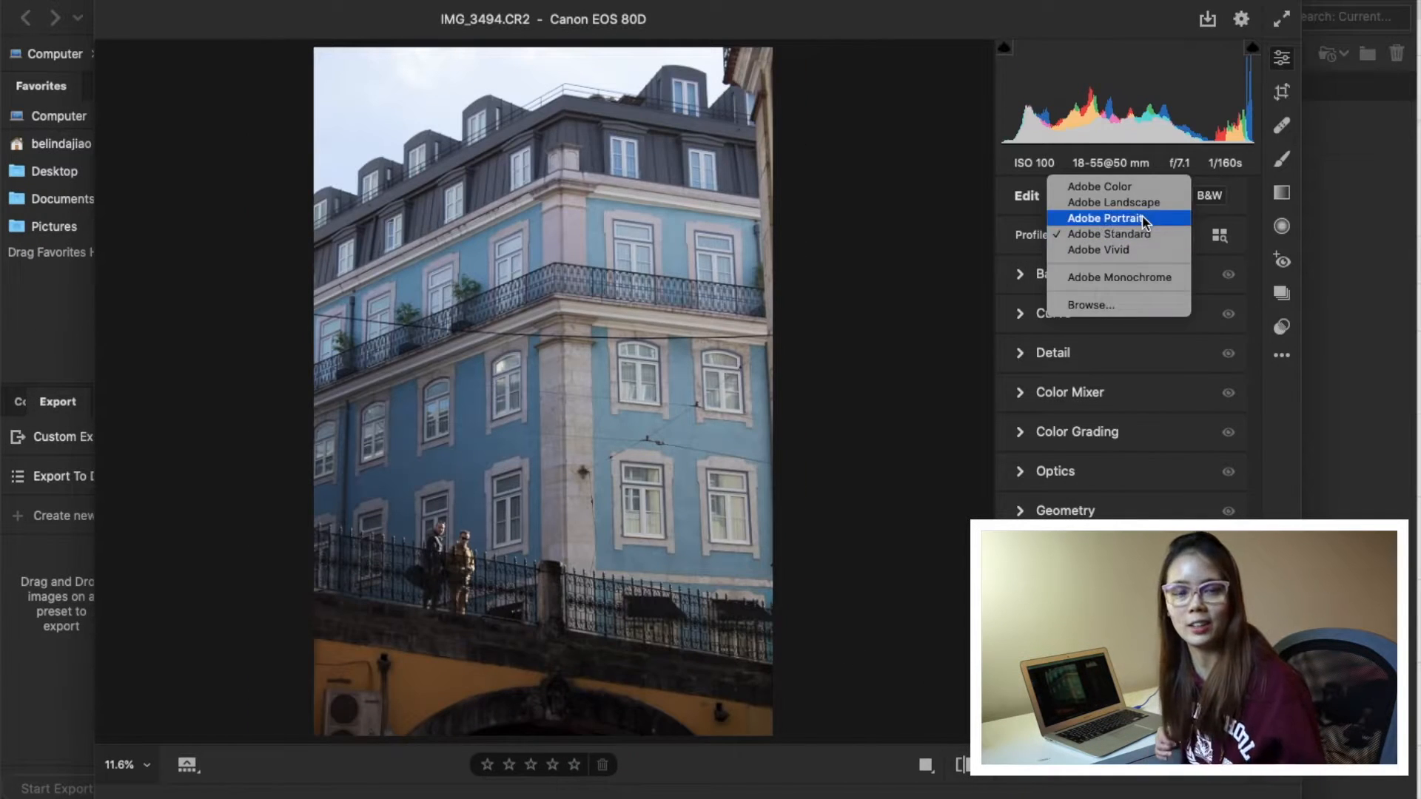
Step: Try the Adobe Portrait and Adobe Landscape profiles on the blue building photo
{"action": "left_click", "coordinate": [1145, 220]}
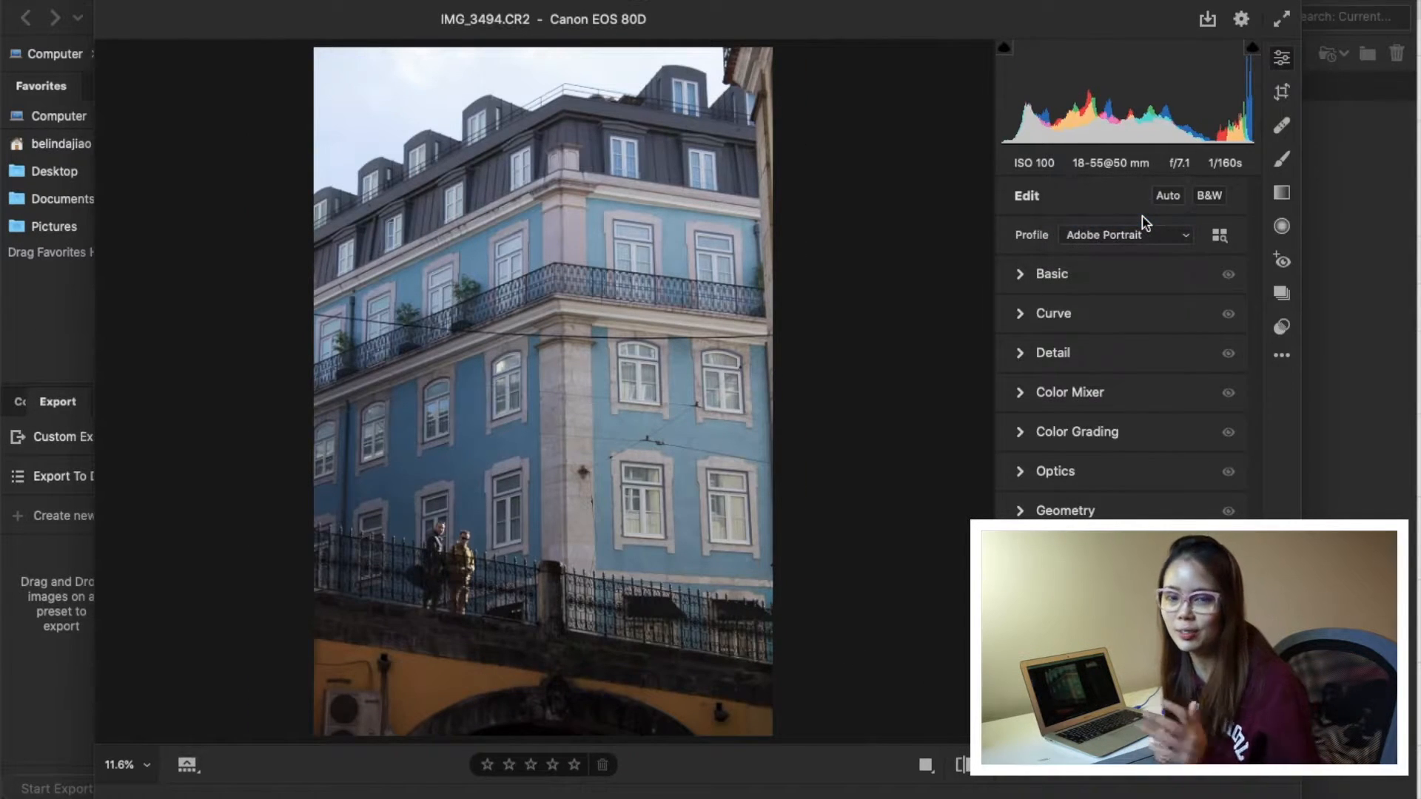
{"action": "left_click", "coordinate": [1149, 237]}
{"action": "left_click", "coordinate": [1144, 222]}
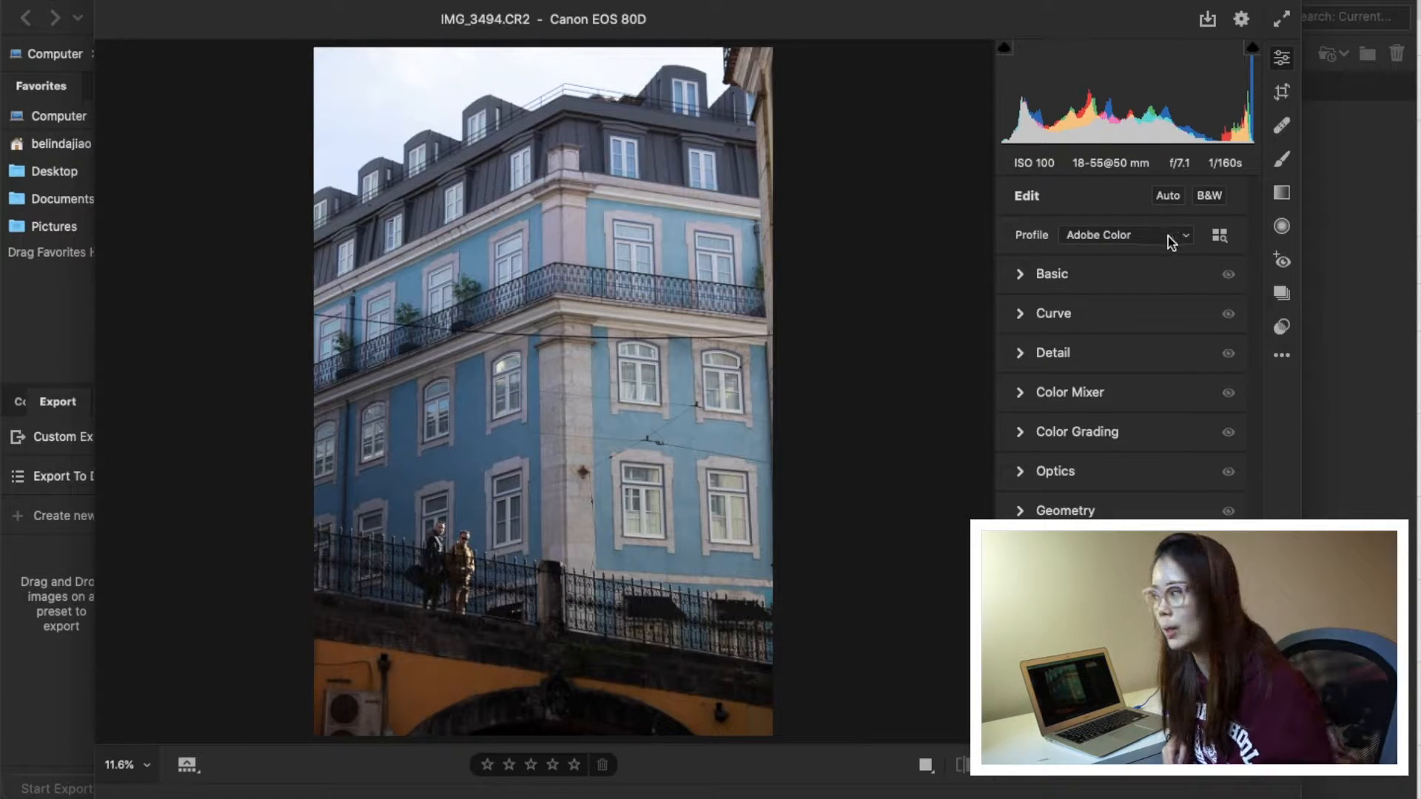
Step: Compare the Adobe Standard, Adobe Portrait and Adobe Landscape profiles on the building photo, and return to Adobe Standard
{"action": "left_click", "coordinate": [1185, 240]}
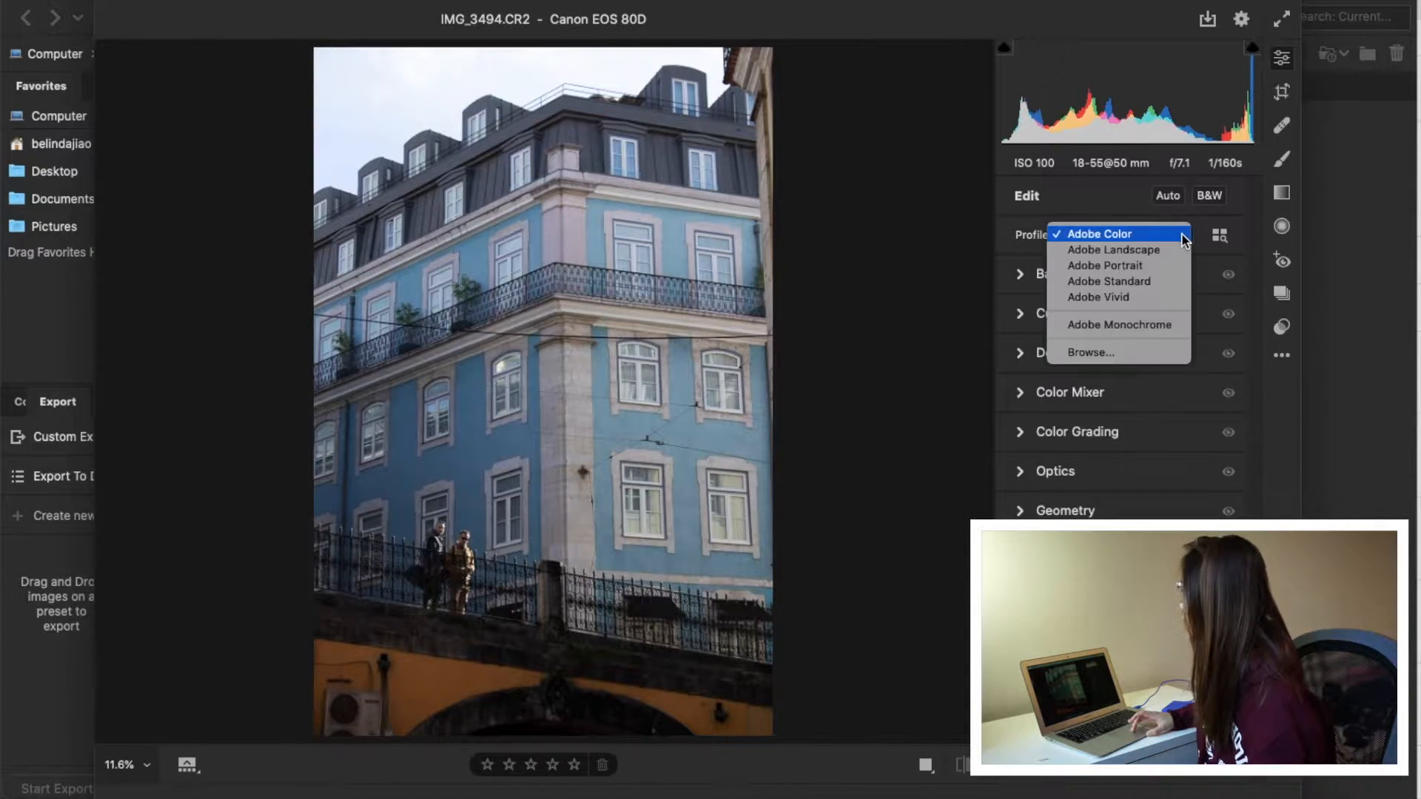
{"action": "left_click", "coordinate": [1146, 284]}
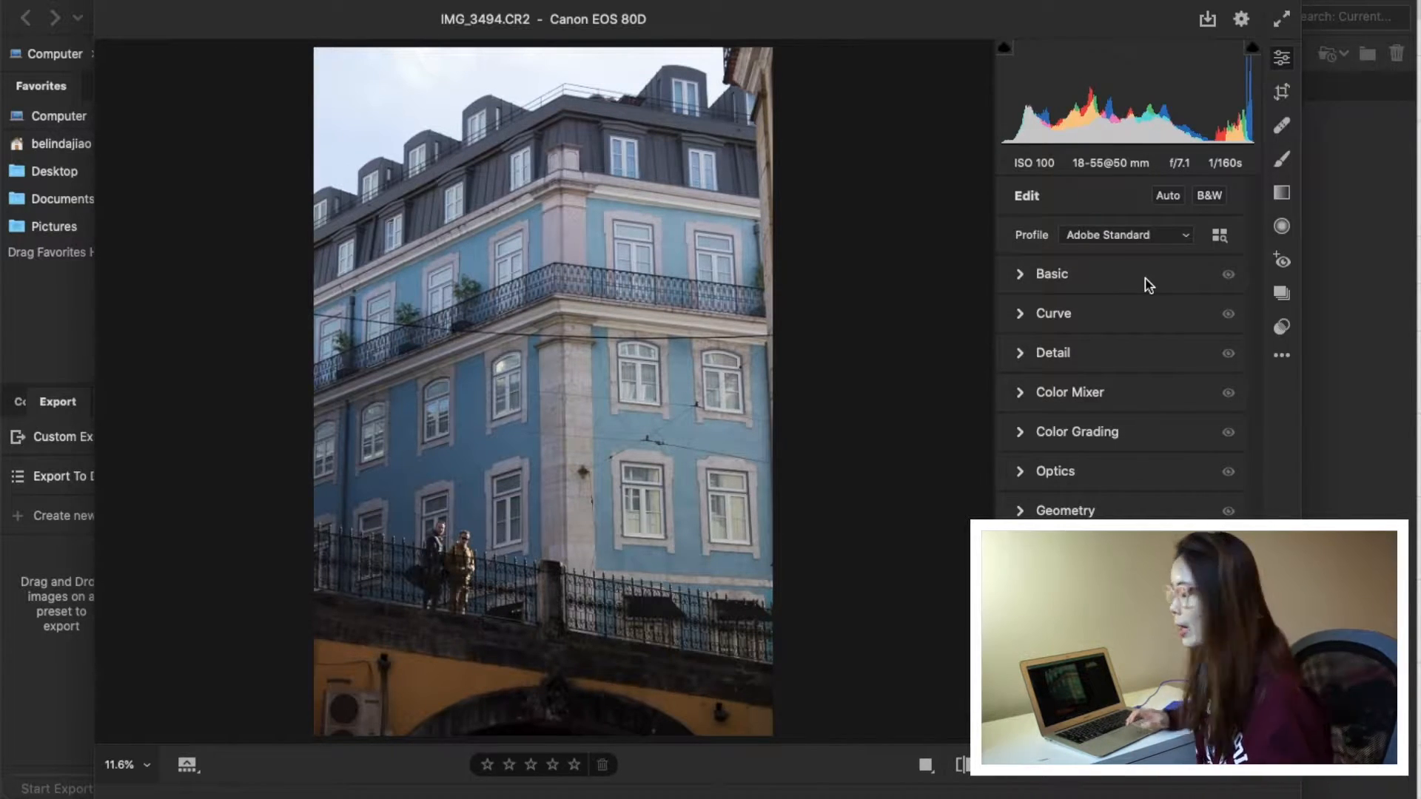
{"action": "left_click", "coordinate": [1147, 239]}
{"action": "left_click", "coordinate": [1144, 221]}
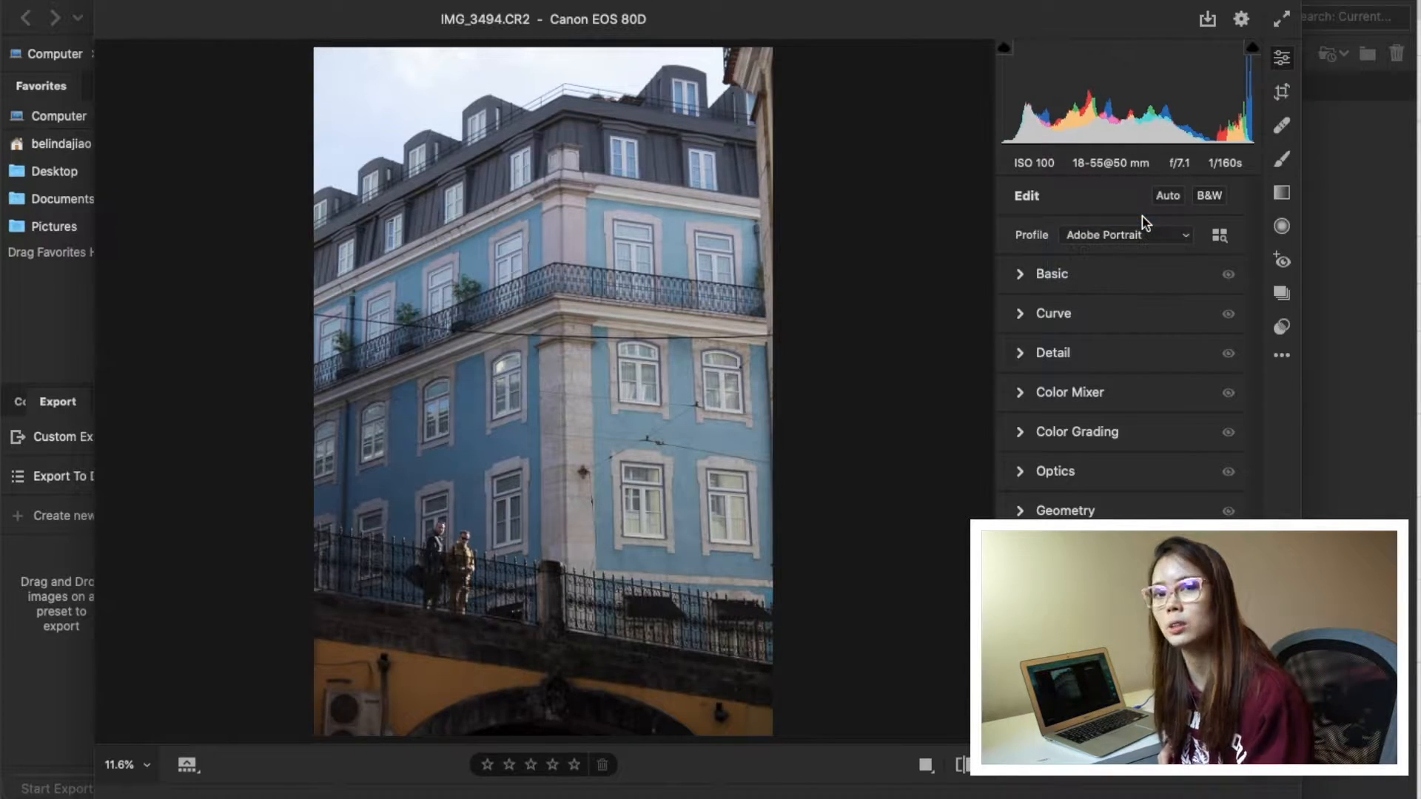
{"action": "left_click", "coordinate": [1147, 233]}
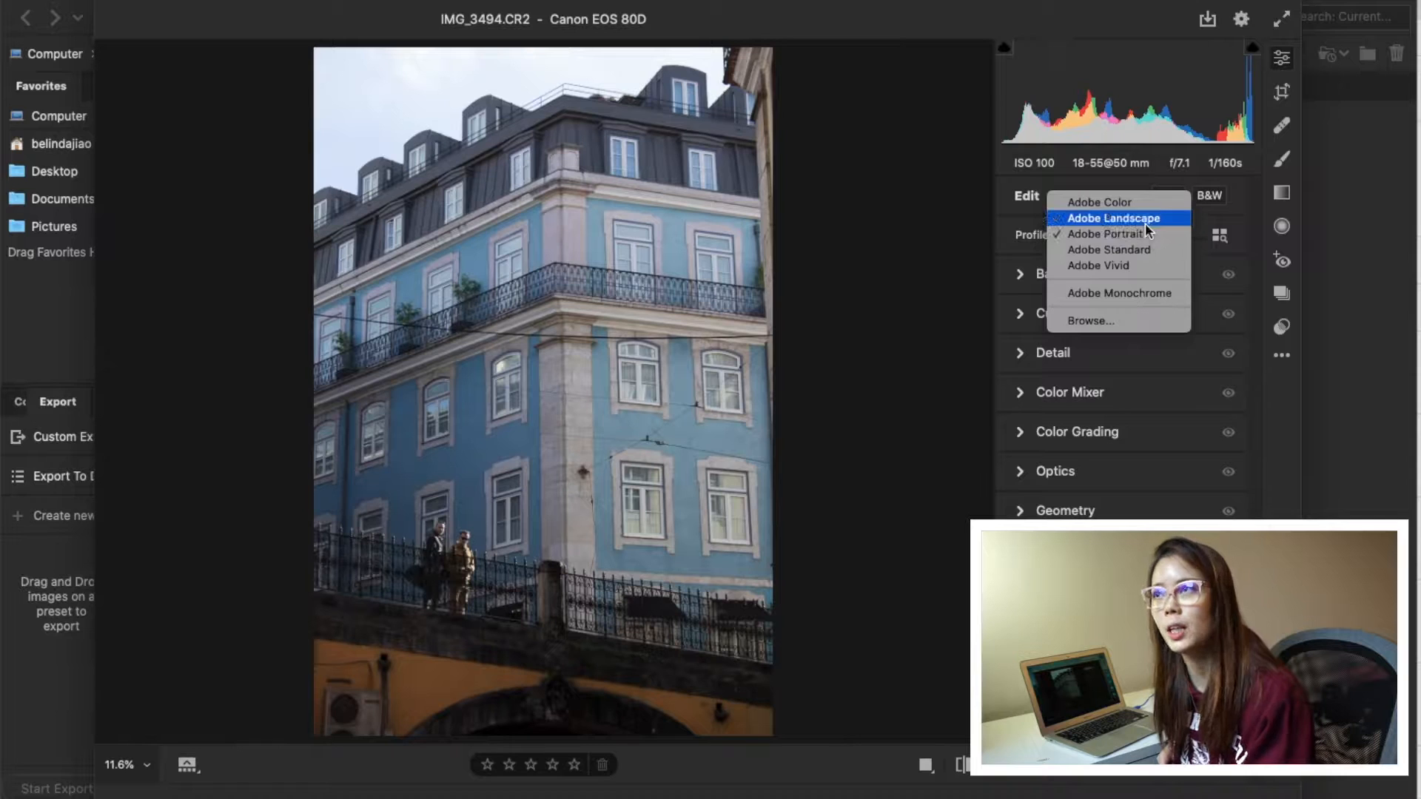
{"action": "left_click", "coordinate": [1144, 222]}
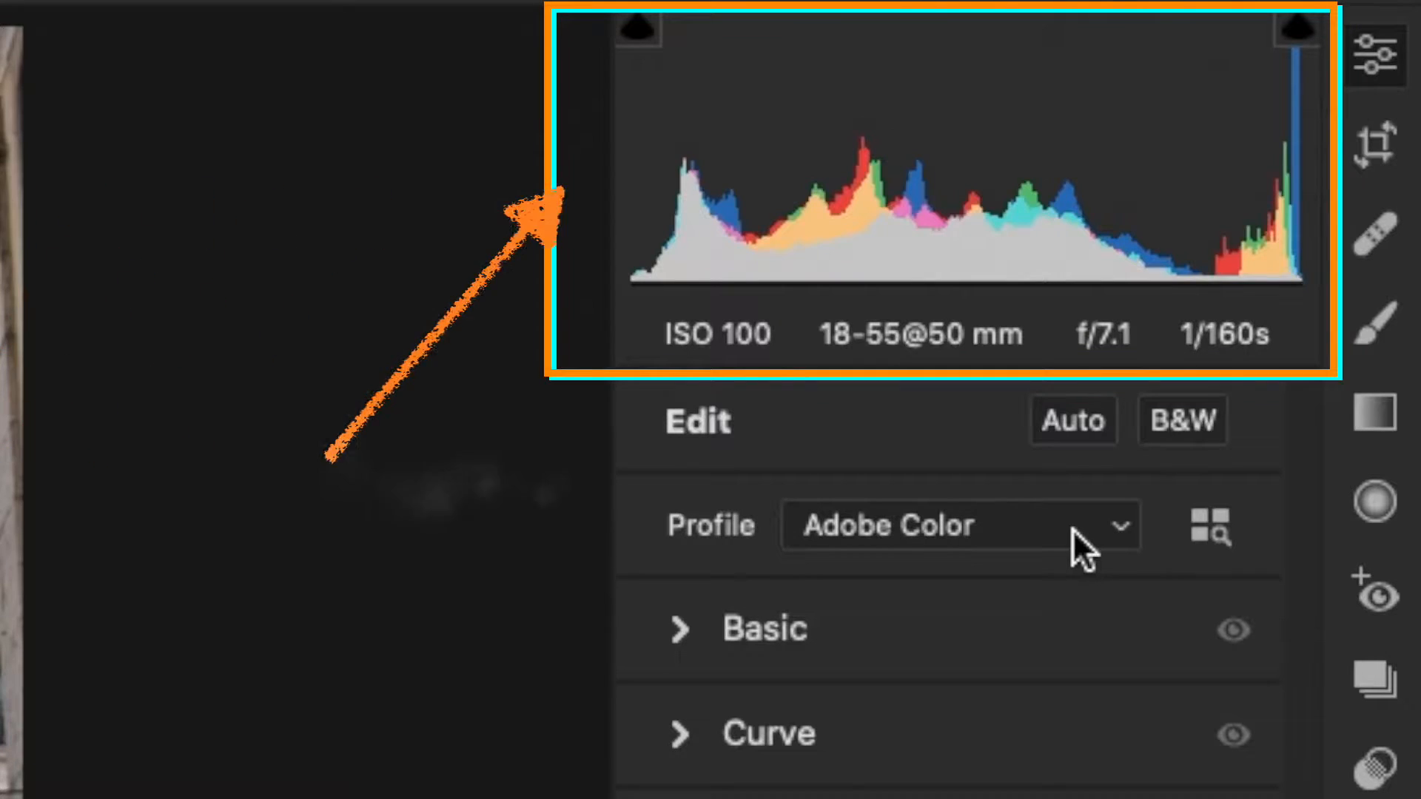
{"action": "left_click", "coordinate": [1072, 530]}
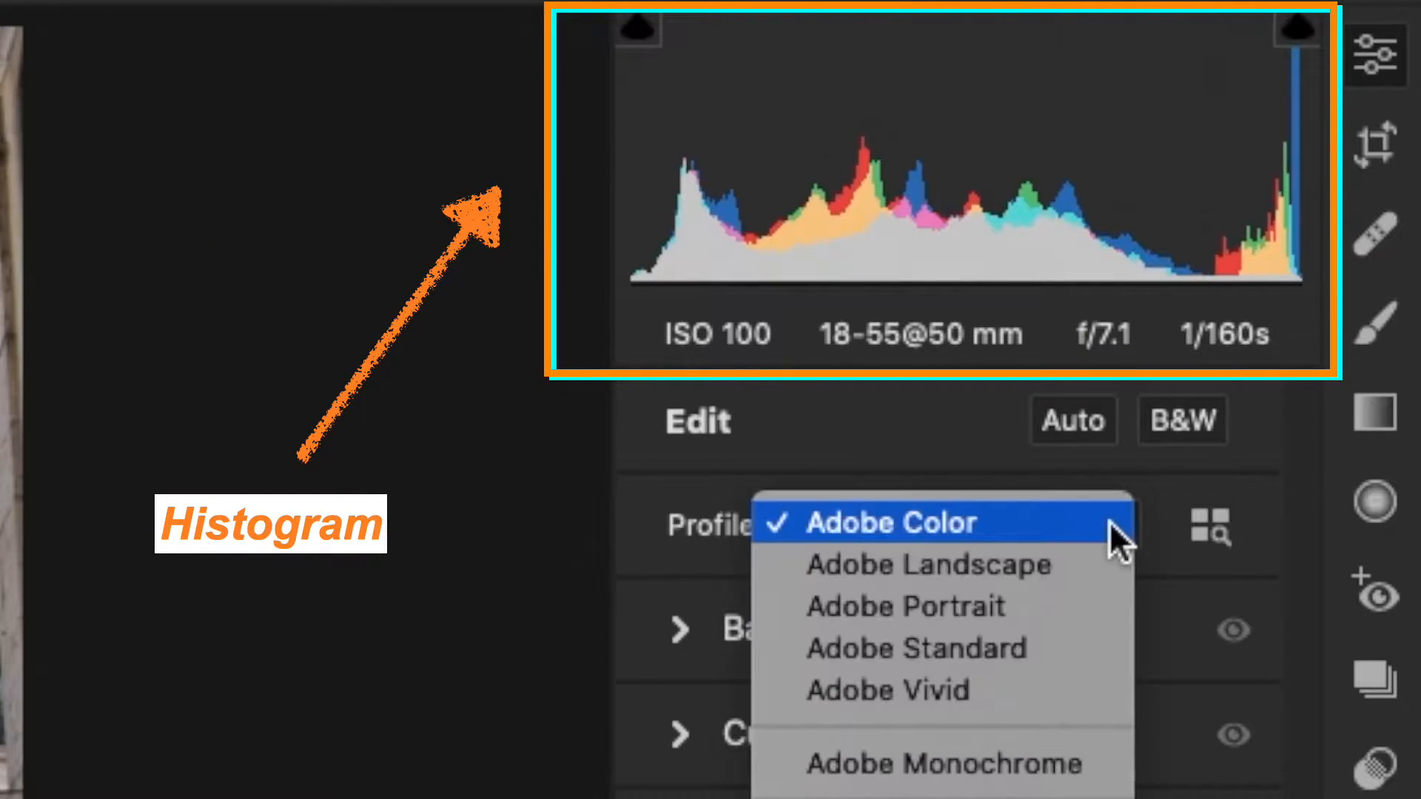
{"action": "left_click", "coordinate": [1020, 649]}
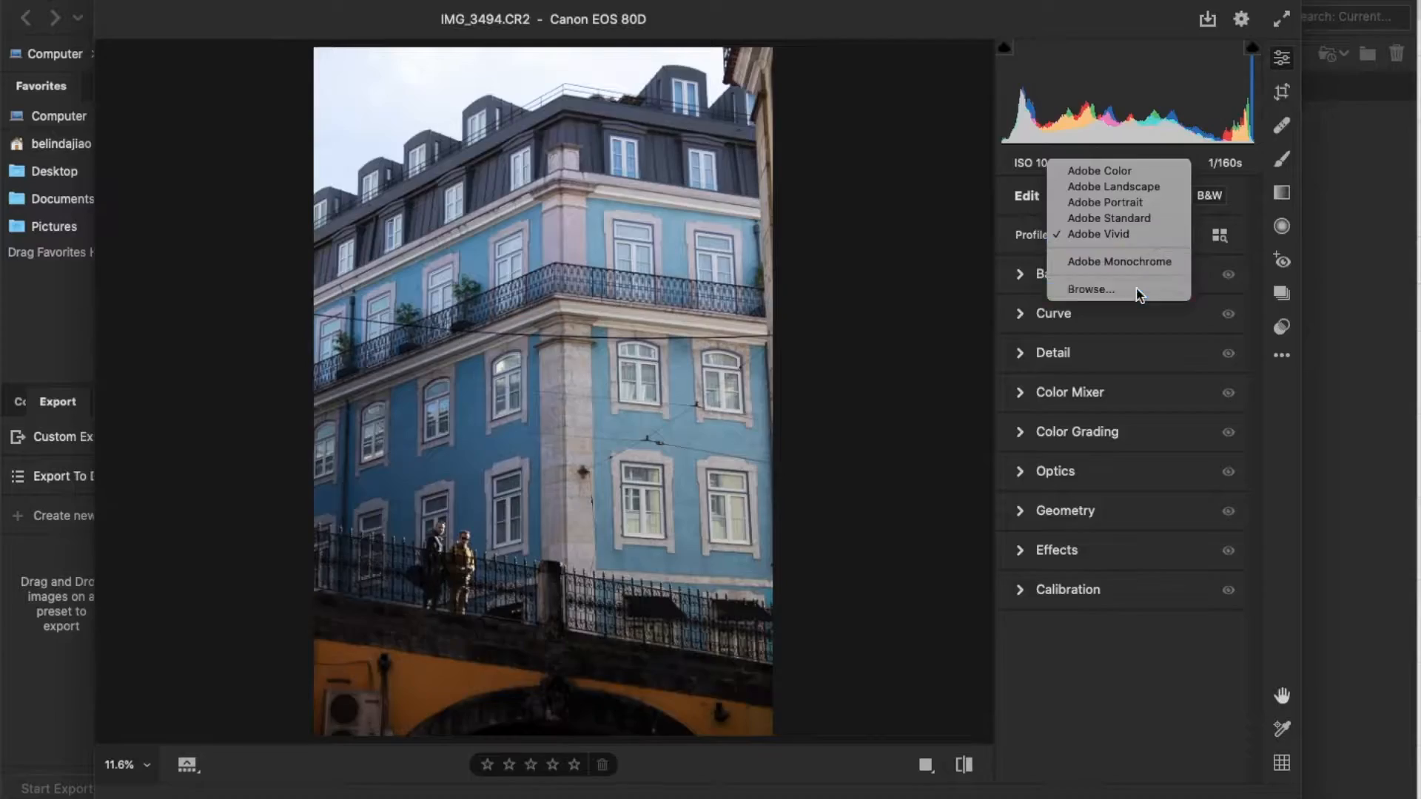
Step: Browse the profile previews and look through the grouped profile collections beneath them
{"action": "left_click", "coordinate": [1091, 289]}
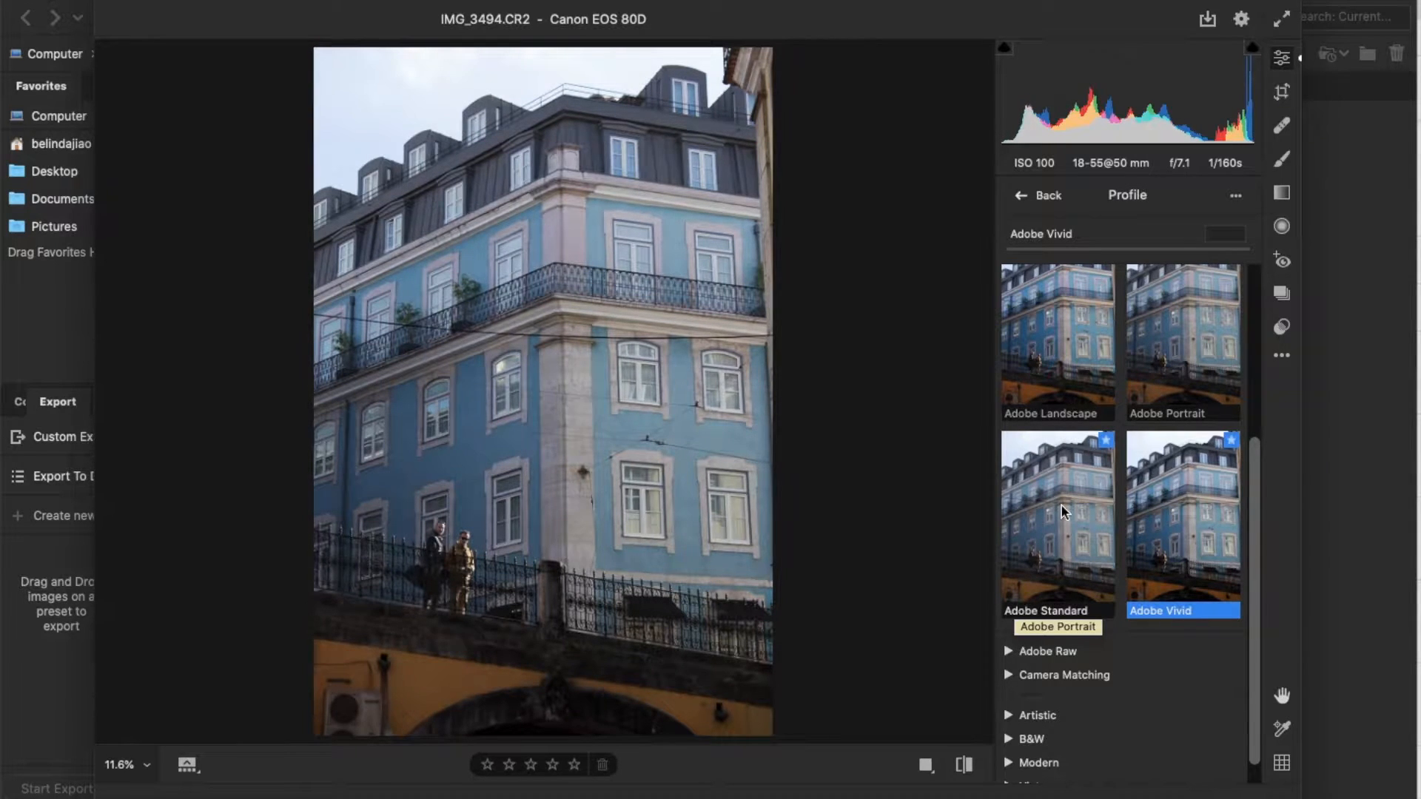
{"action": "scroll", "coordinate": [1061, 510], "scroll_direction": "down", "scroll_amount": 1}
{"action": "left_click", "coordinate": [1047, 626]}
{"action": "scroll", "coordinate": [1182, 453], "scroll_direction": "down", "scroll_amount": 5}
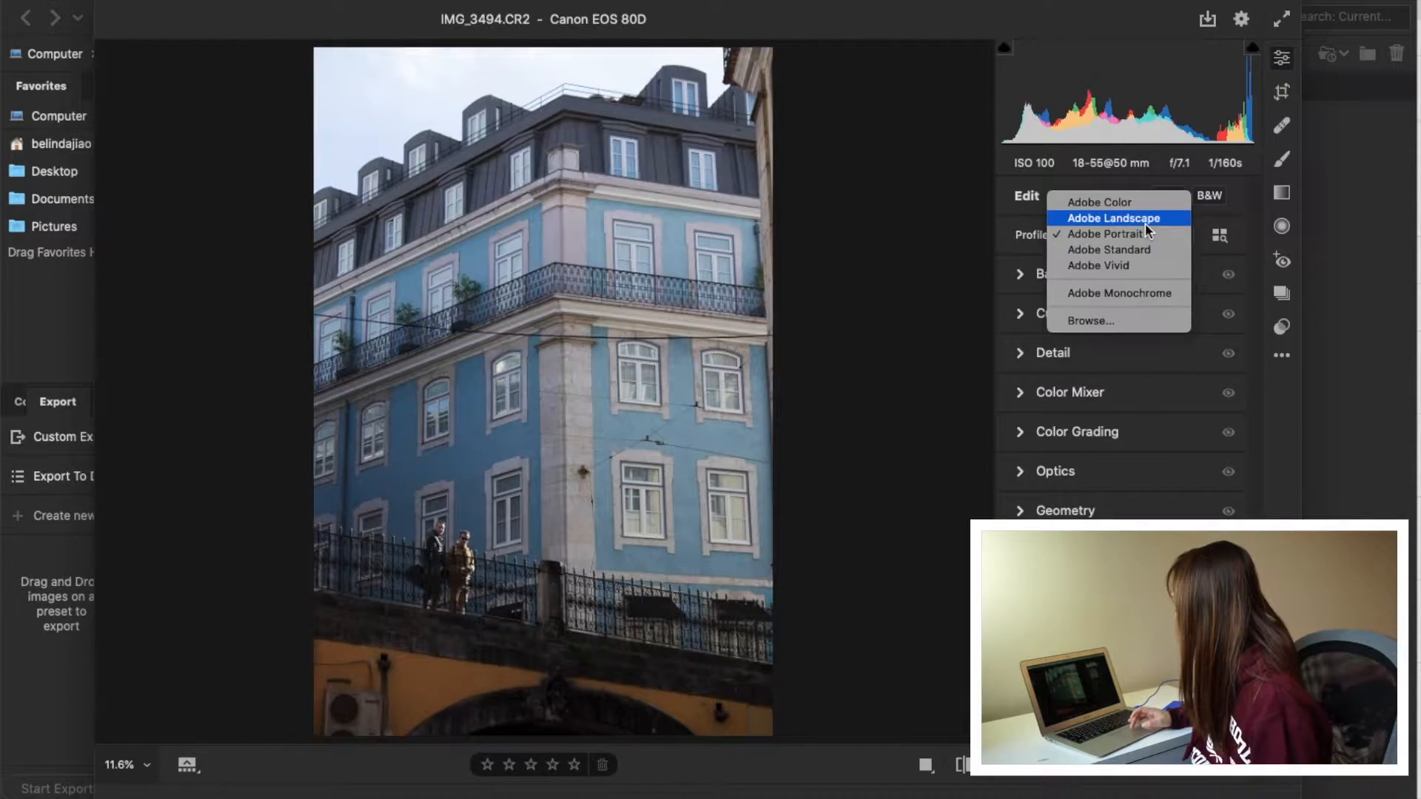
Step: Try the Adobe Landscape profile and the Adobe Vivid profile on the building photo
{"action": "left_click", "coordinate": [1145, 224]}
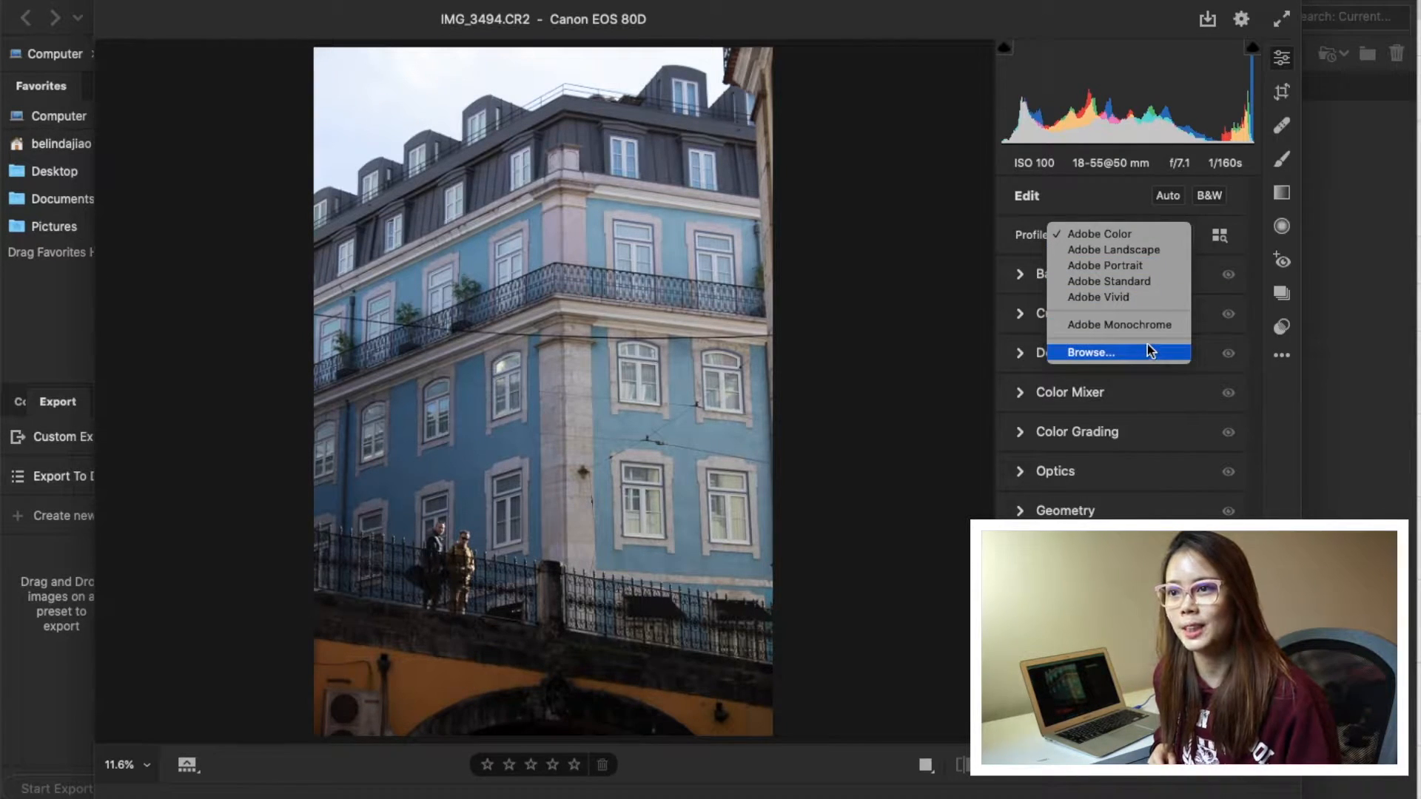
{"action": "left_click", "coordinate": [1148, 296]}
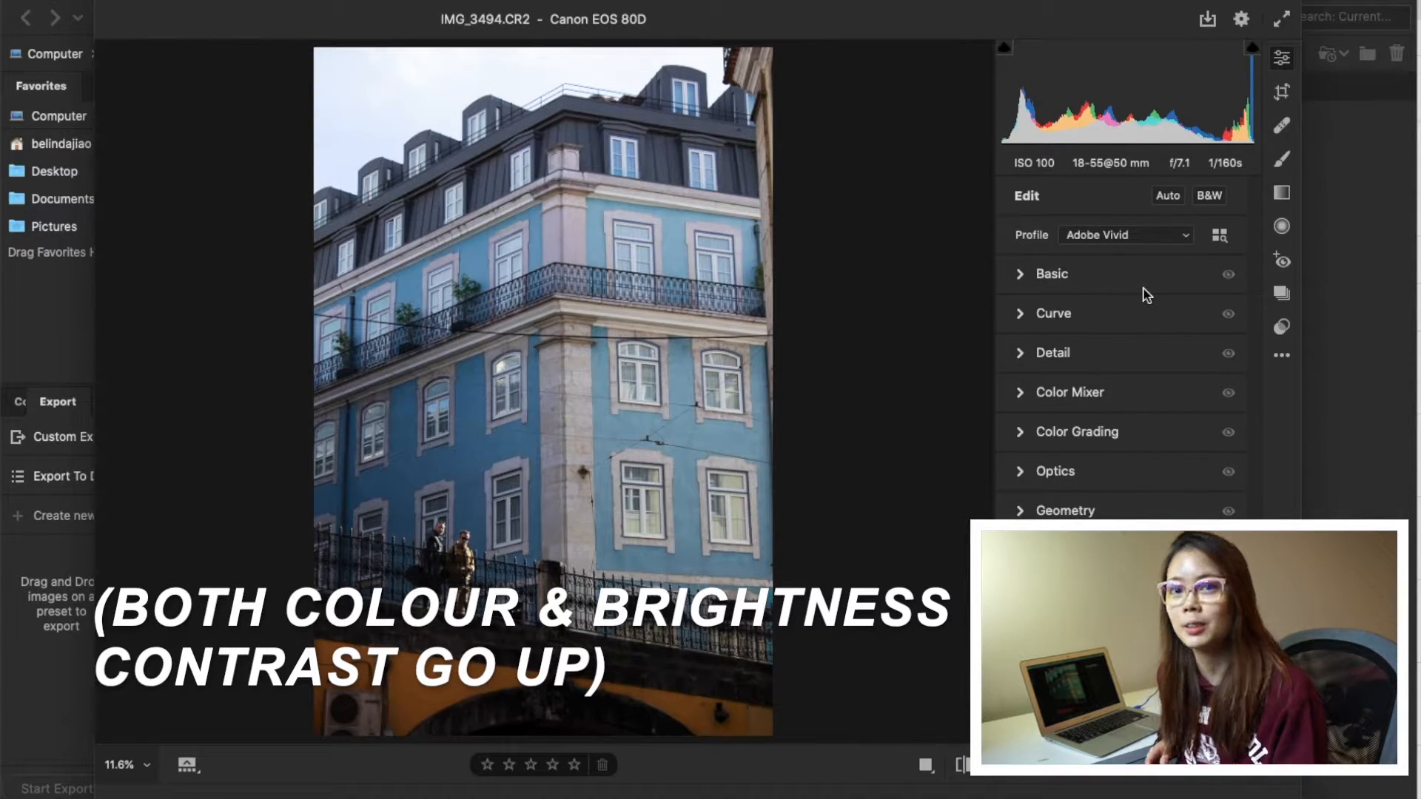
Step: Set the building photo's profile to Adobe Standard
{"action": "left_click", "coordinate": [1151, 245]}
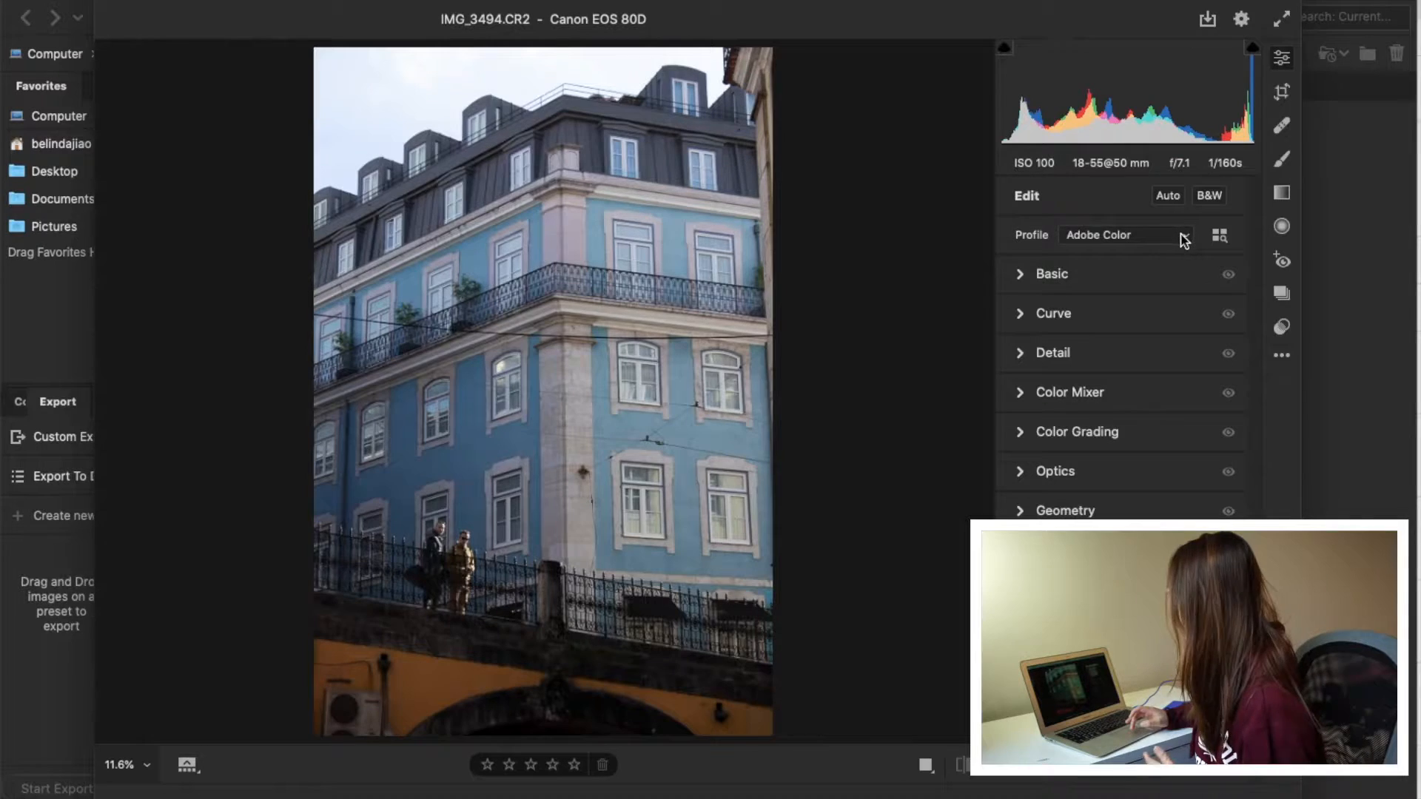
{"action": "left_click", "coordinate": [1185, 240]}
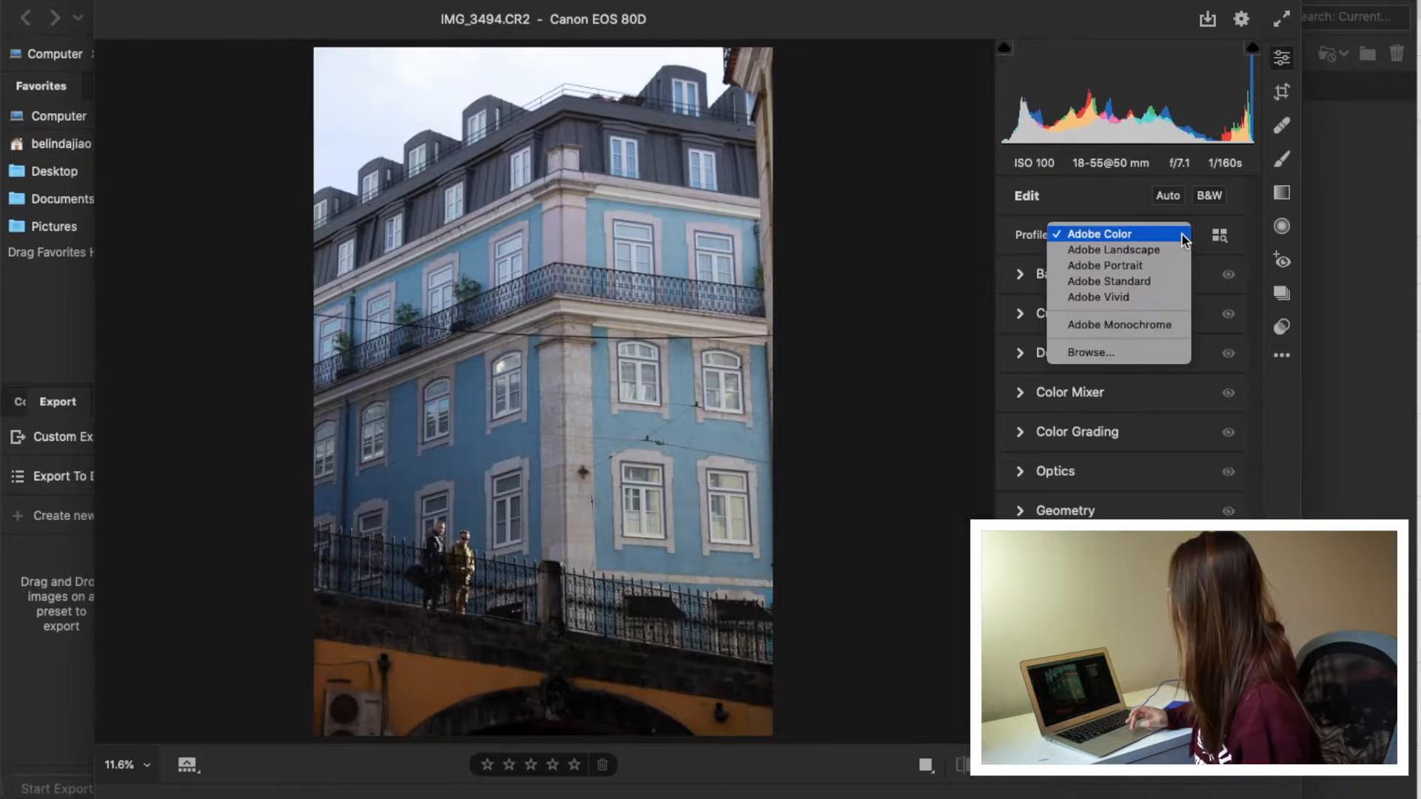
{"action": "left_click", "coordinate": [1148, 283]}
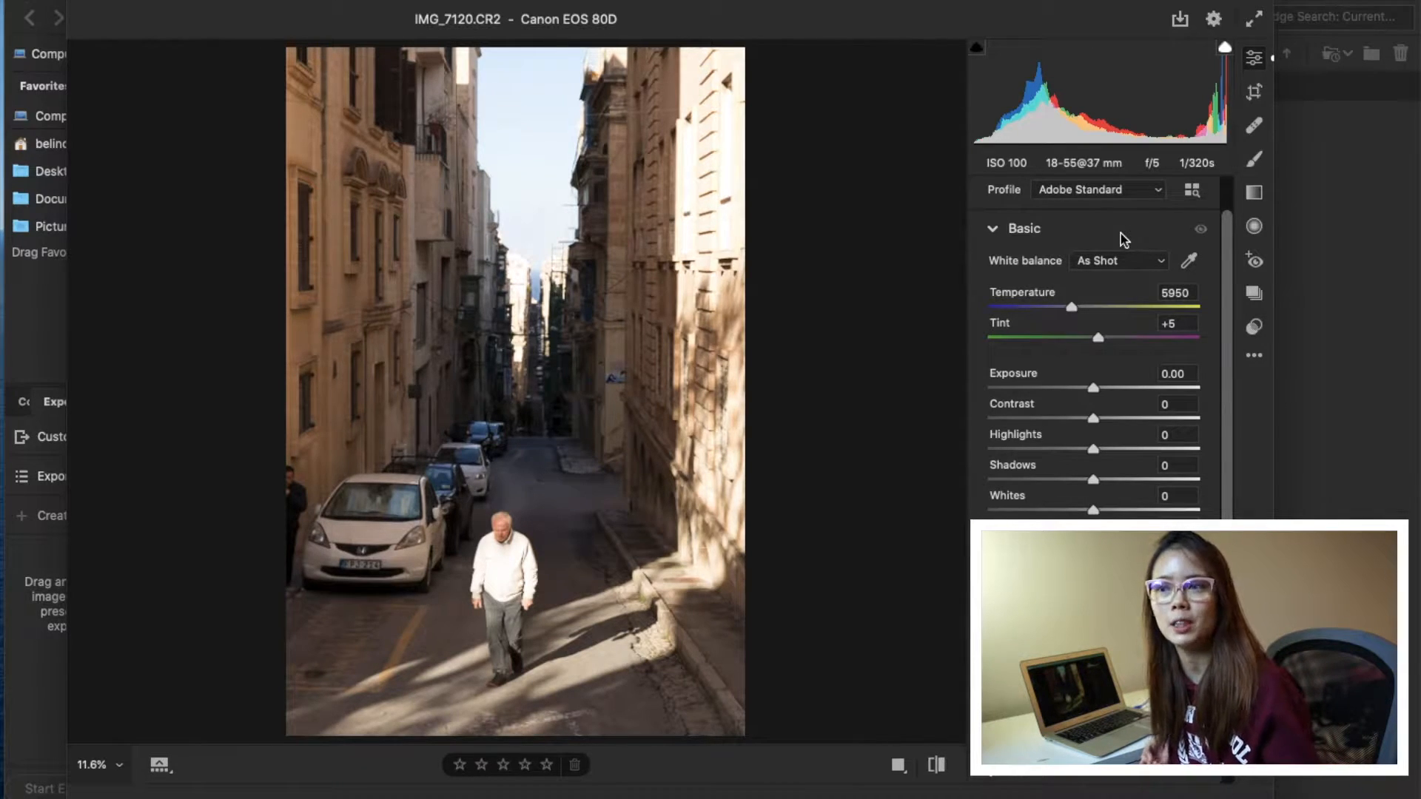
Step: Switch the street photo's profile between Adobe Color and Adobe Standard to compare them, ending on Adobe Standard
{"action": "left_click", "coordinate": [1122, 194]}
{"action": "left_click", "coordinate": [1147, 141]}
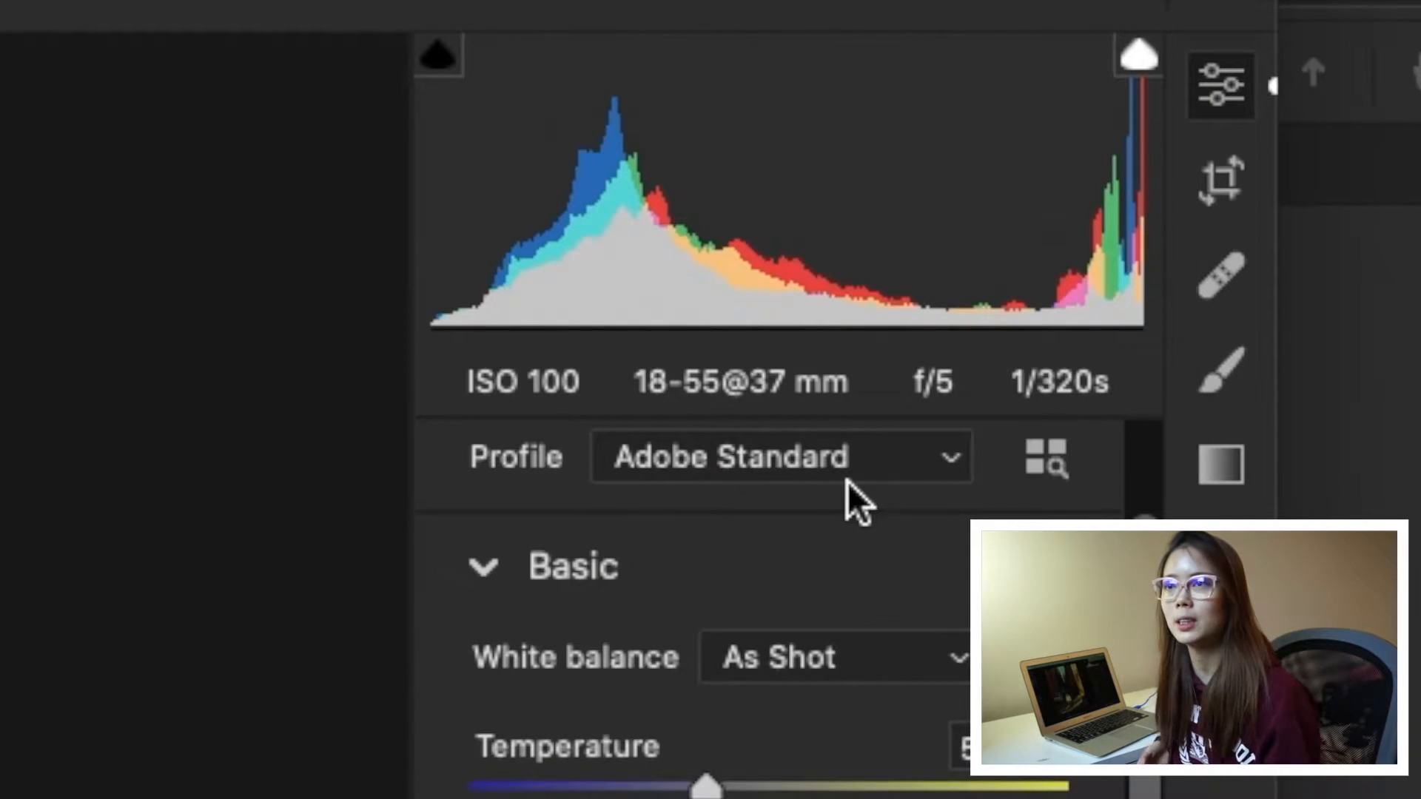
{"action": "left_click", "coordinate": [847, 482]}
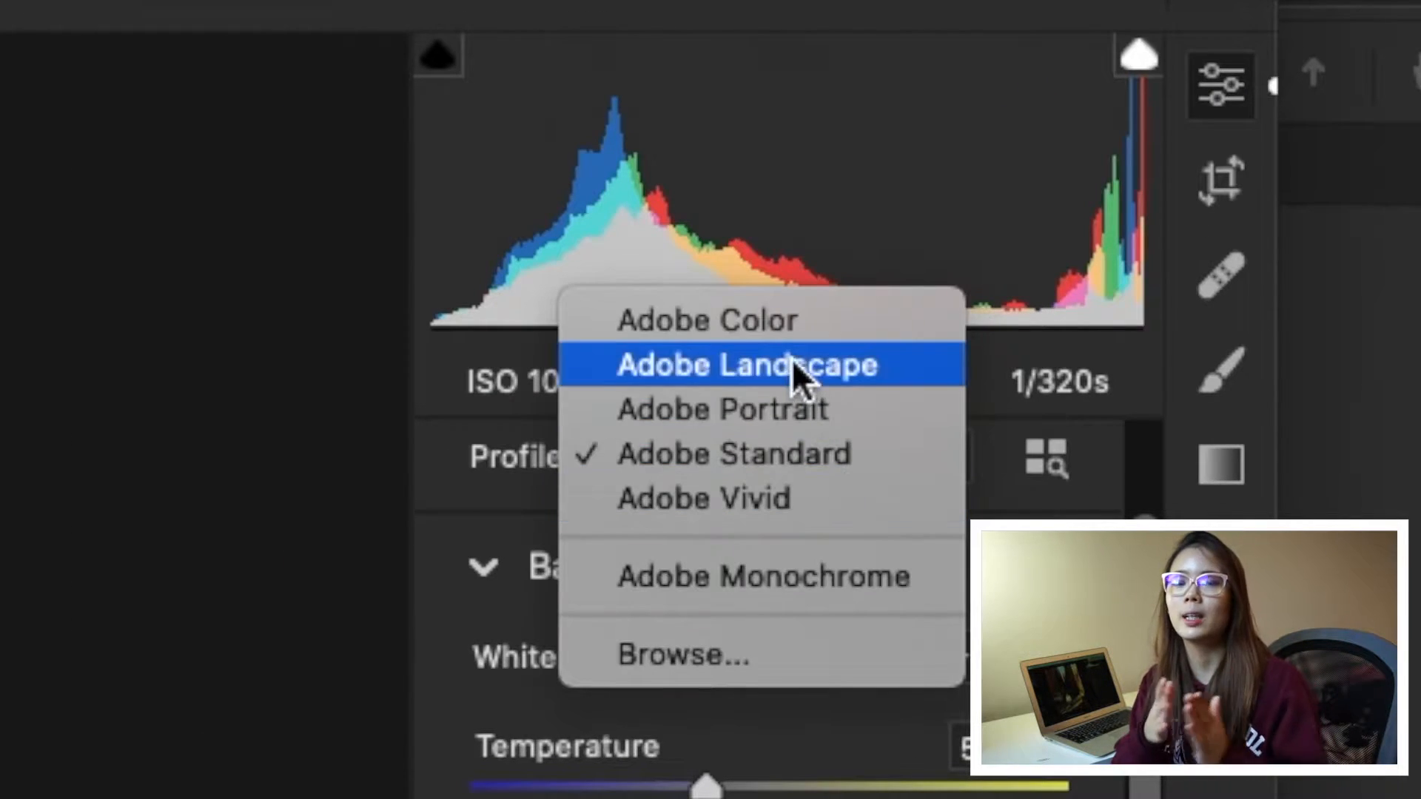
{"action": "left_click", "coordinate": [777, 320]}
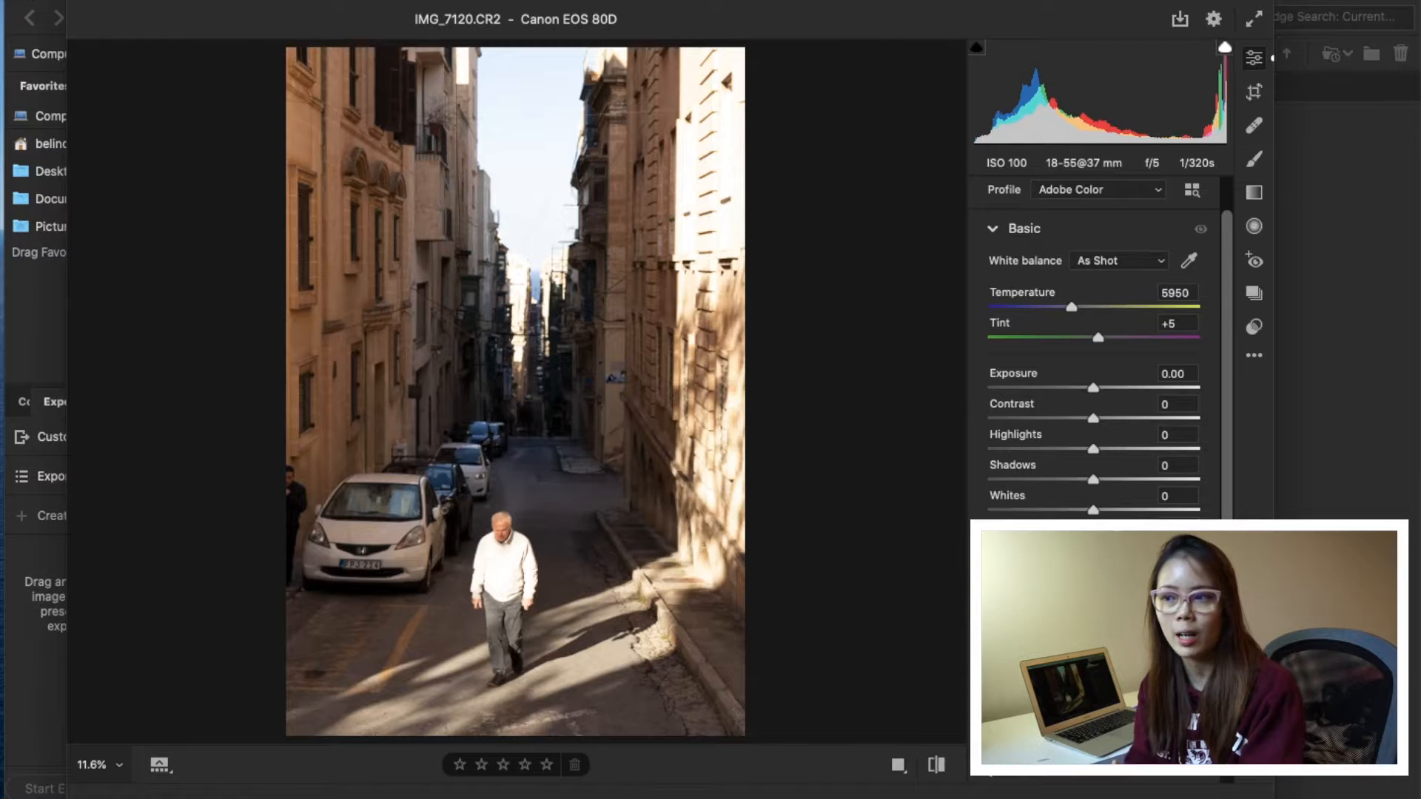
{"action": "left_click", "coordinate": [1146, 195]}
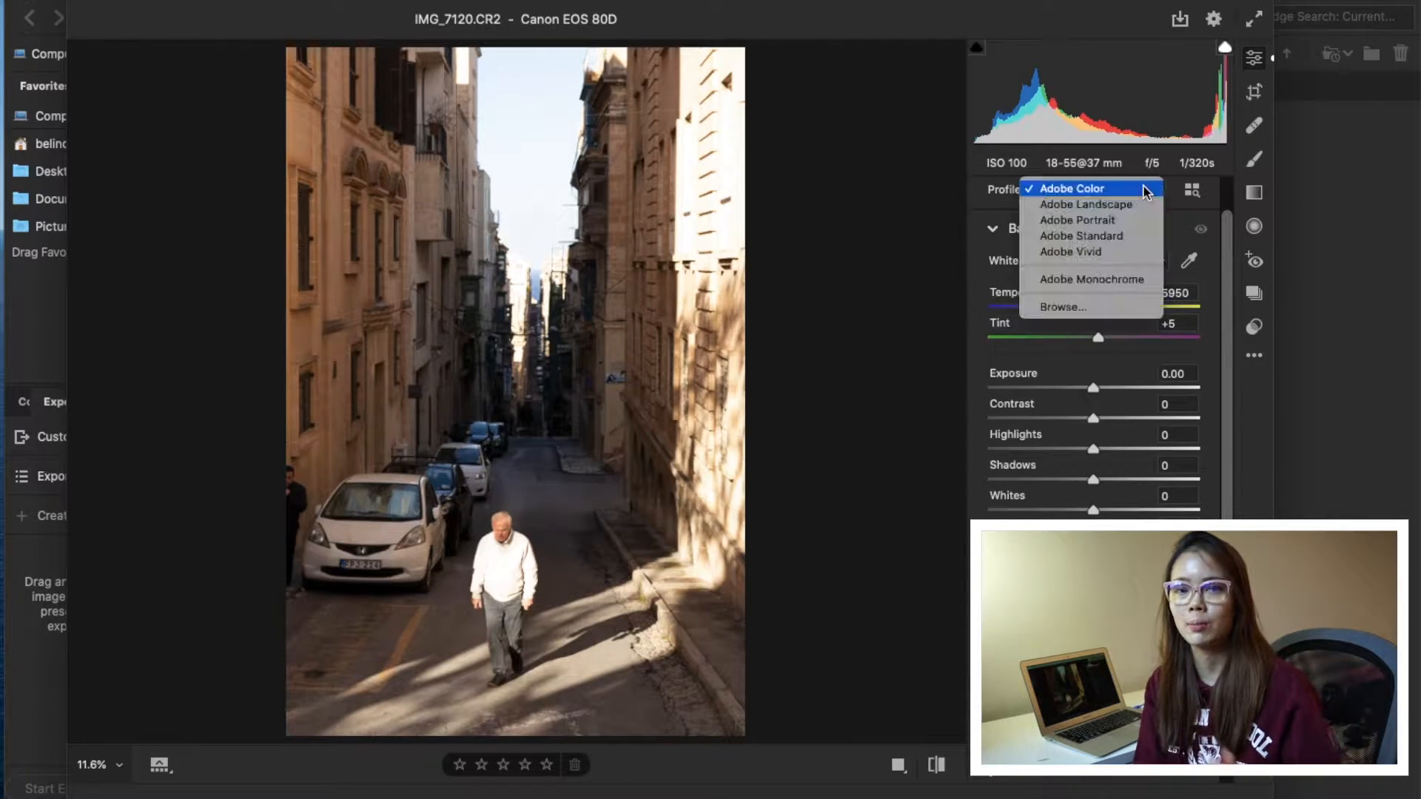
{"action": "left_click", "coordinate": [1124, 237]}
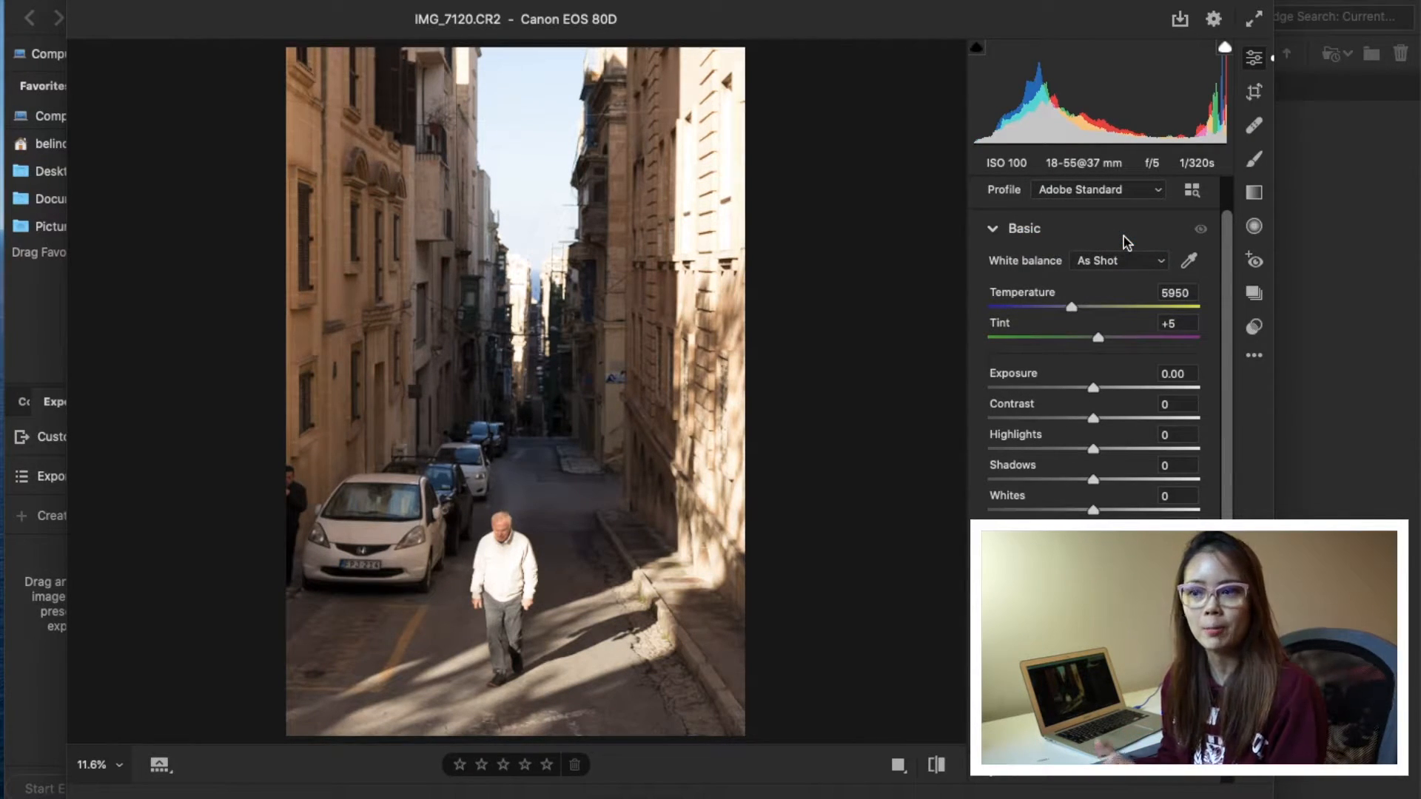
Step: Compare the sunlit wall's highlights up close under Adobe Standard and Adobe Color, and return the street photo to Adobe Standard
{"action": "left_click", "coordinate": [1119, 192]}
{"action": "left_click", "coordinate": [1122, 142]}
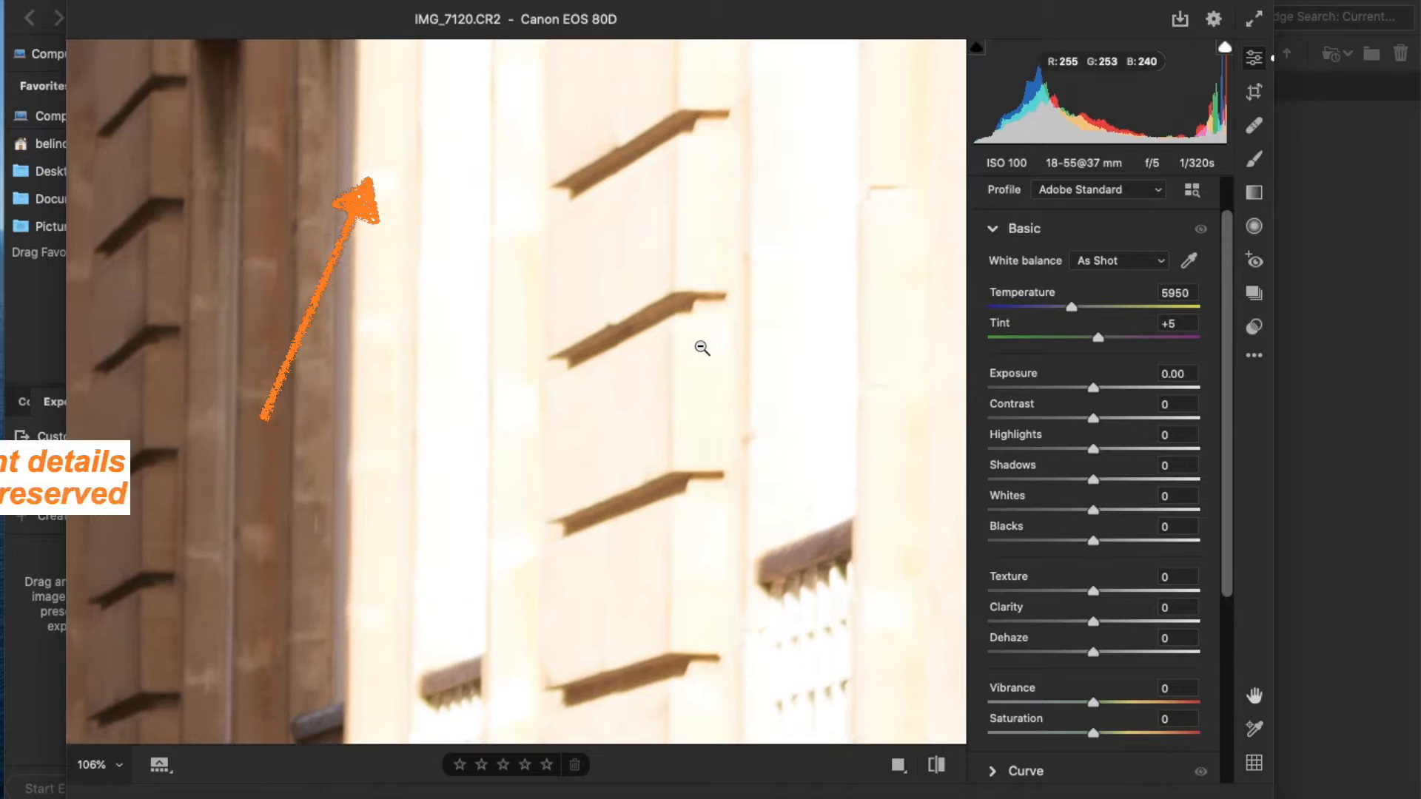
{"action": "left_click", "coordinate": [1139, 194]}
{"action": "left_click", "coordinate": [1110, 141]}
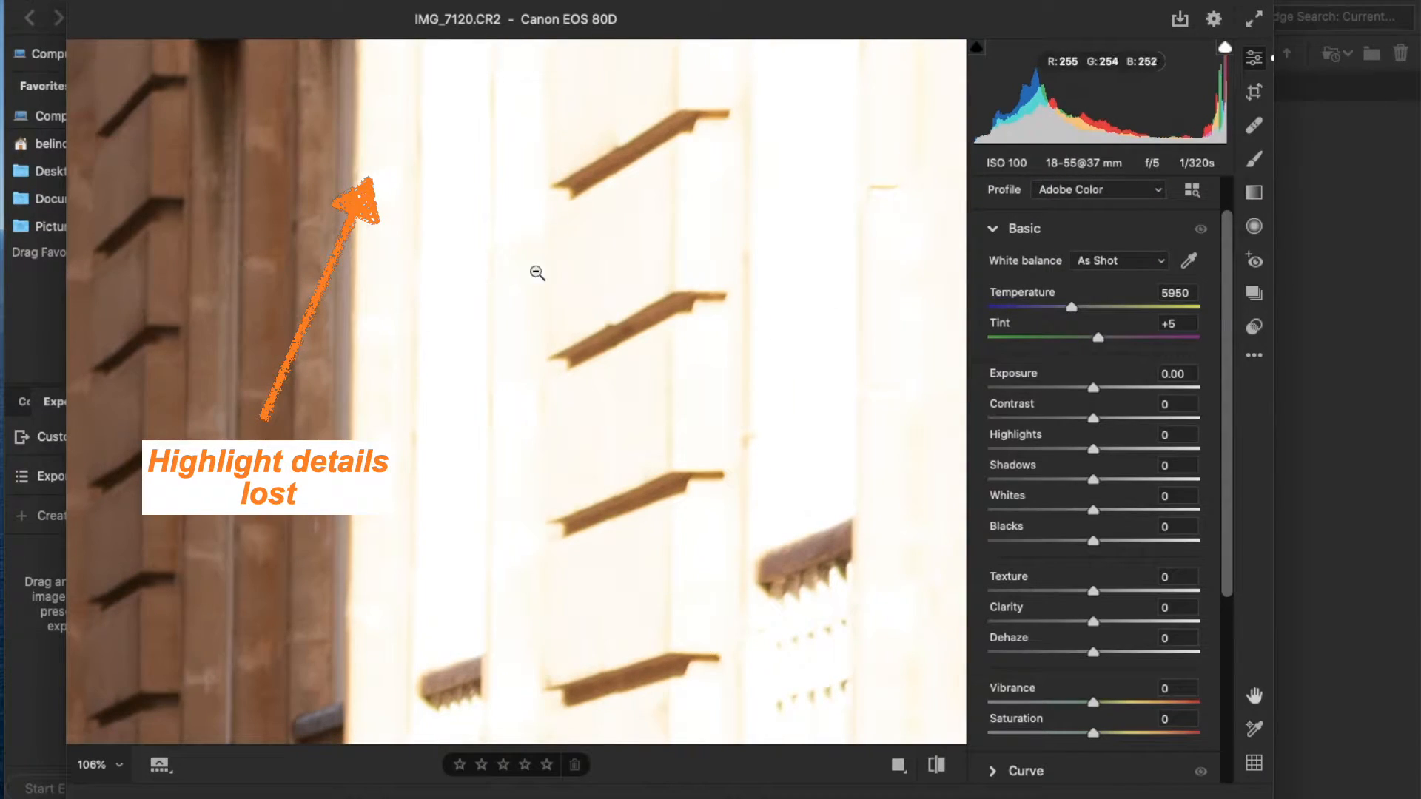
{"action": "left_click", "coordinate": [484, 342]}
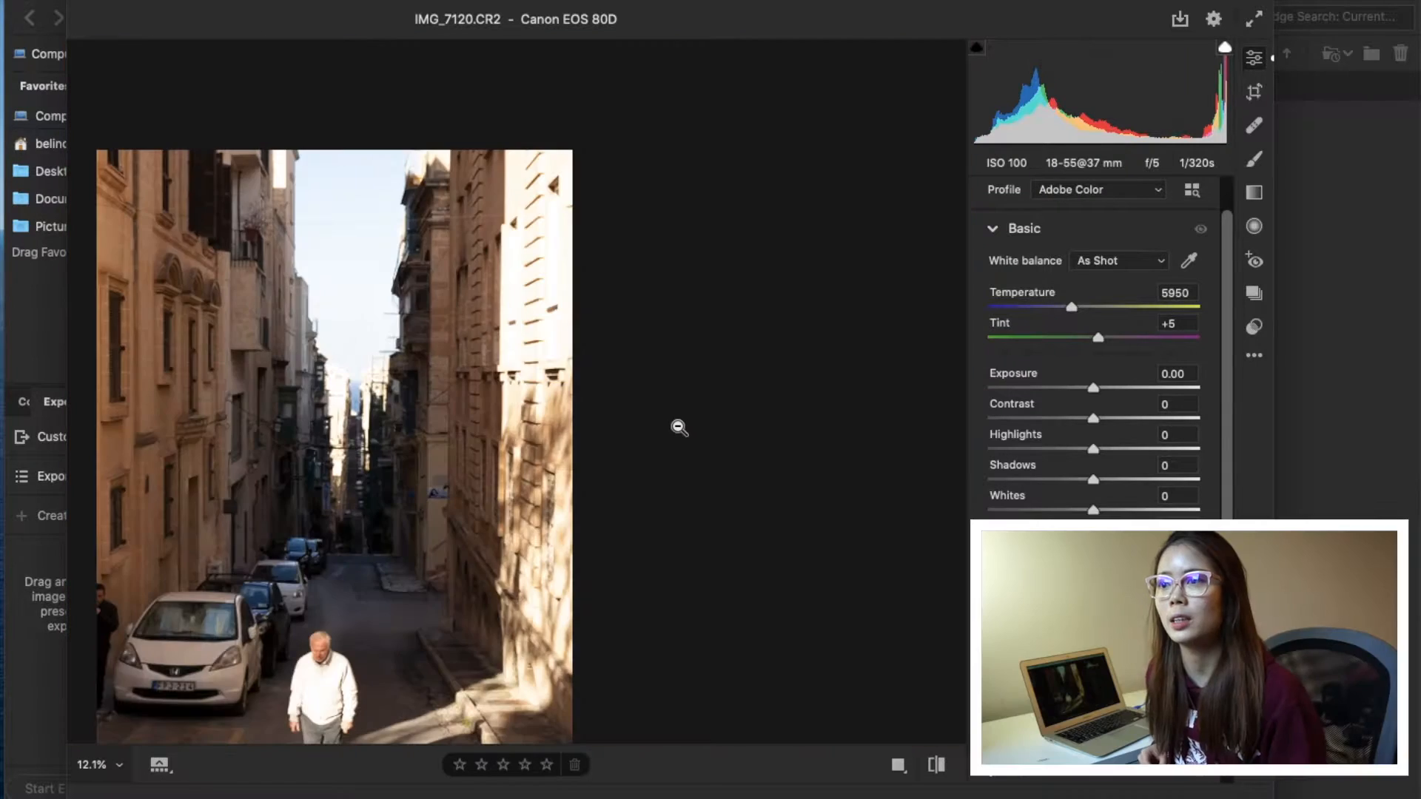
{"action": "left_click", "coordinate": [1160, 196]}
{"action": "left_click", "coordinate": [1099, 239]}
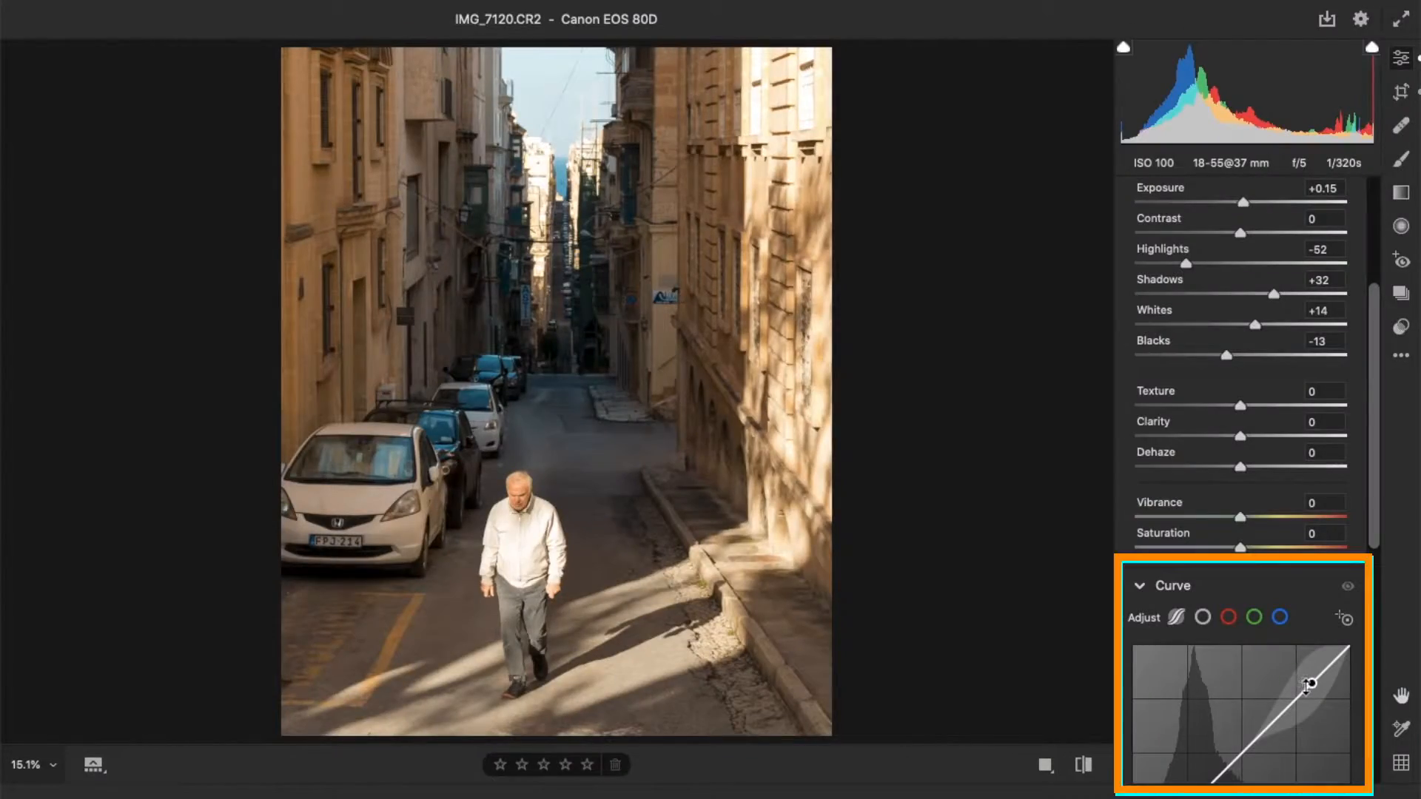
{"action": "left_click_drag", "start_coordinate": [1312, 684], "coordinate": [1313, 685]}
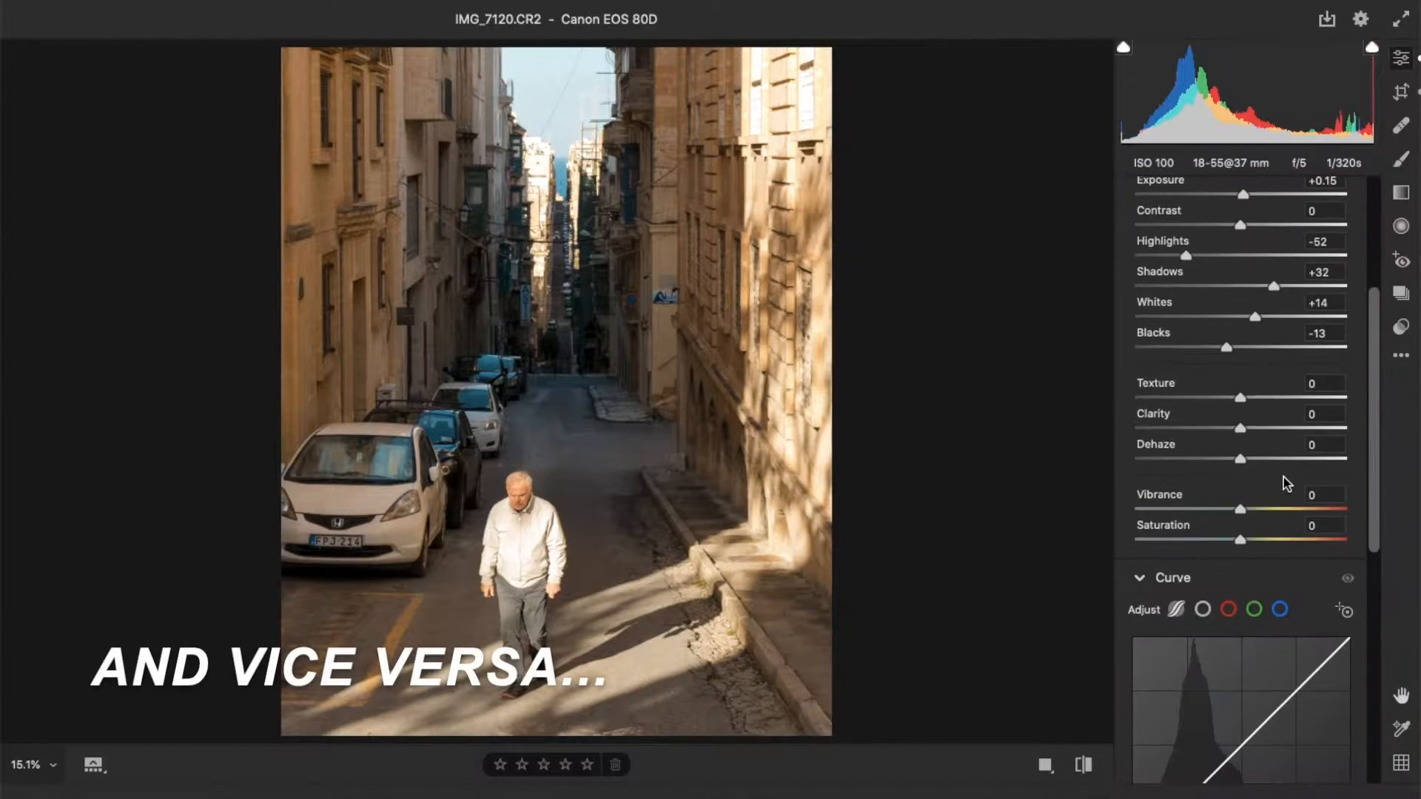
{"action": "scroll", "coordinate": [1284, 477], "scroll_direction": "down", "scroll_amount": 2}
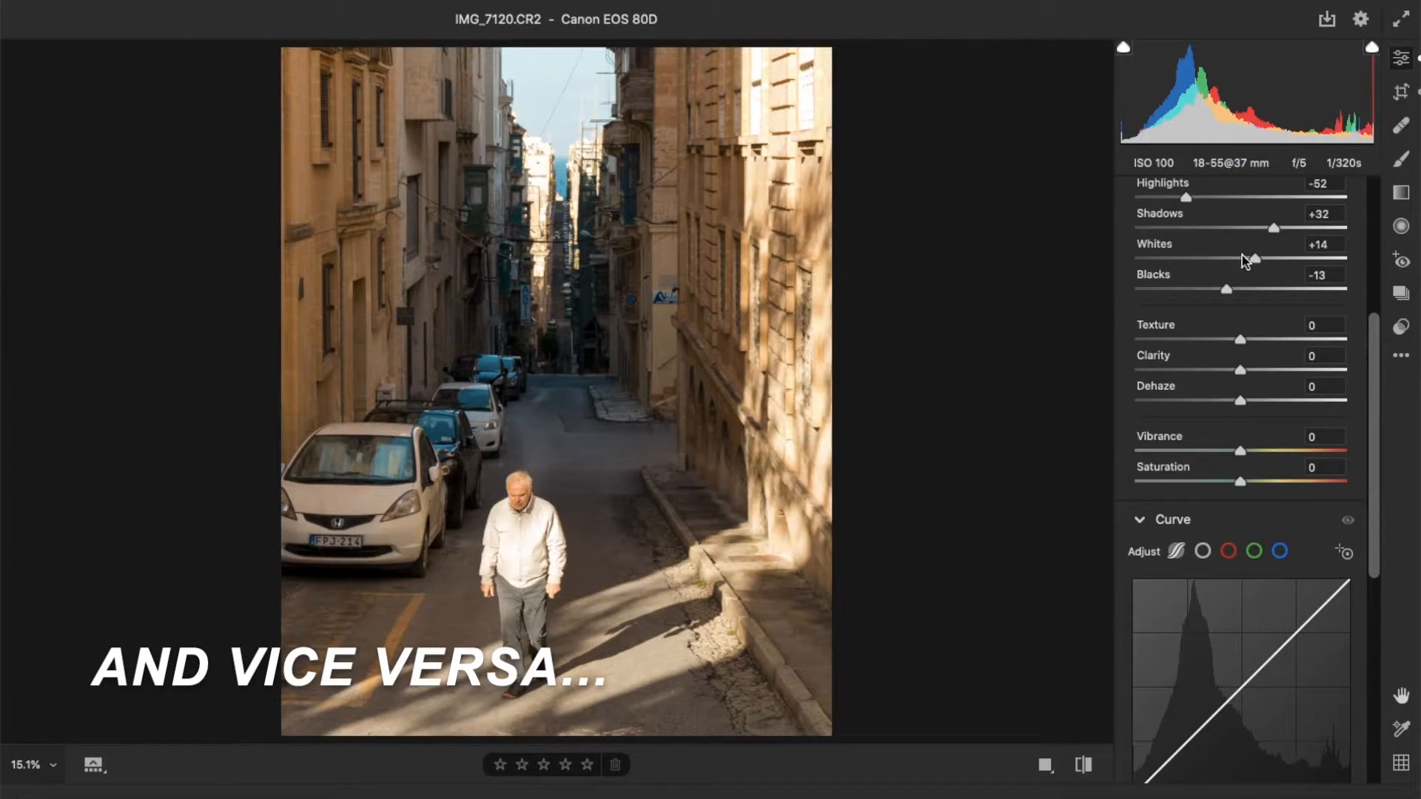
{"action": "mouse_move", "coordinate": [1199, 259]}
{"action": "left_mouse_down"}
{"action": "mouse_move", "coordinate": [1316, 259]}
{"action": "mouse_move", "coordinate": [1221, 267]}
{"action": "left_mouse_up"}
{"action": "scroll", "coordinate": [1281, 518], "scroll_direction": "down", "scroll_amount": 5}
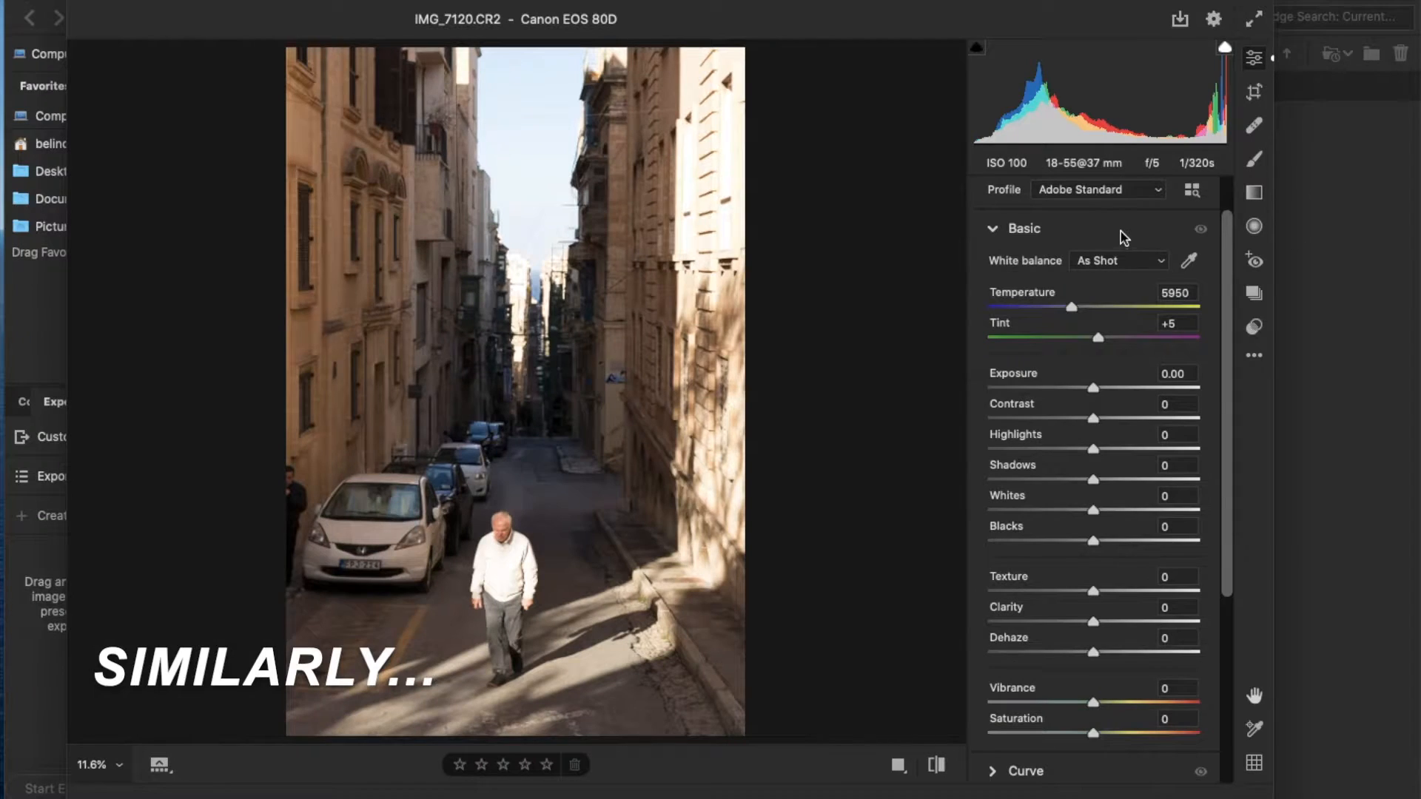
Step: Change the street photo's profile to Adobe Color
{"action": "left_click", "coordinate": [1124, 194]}
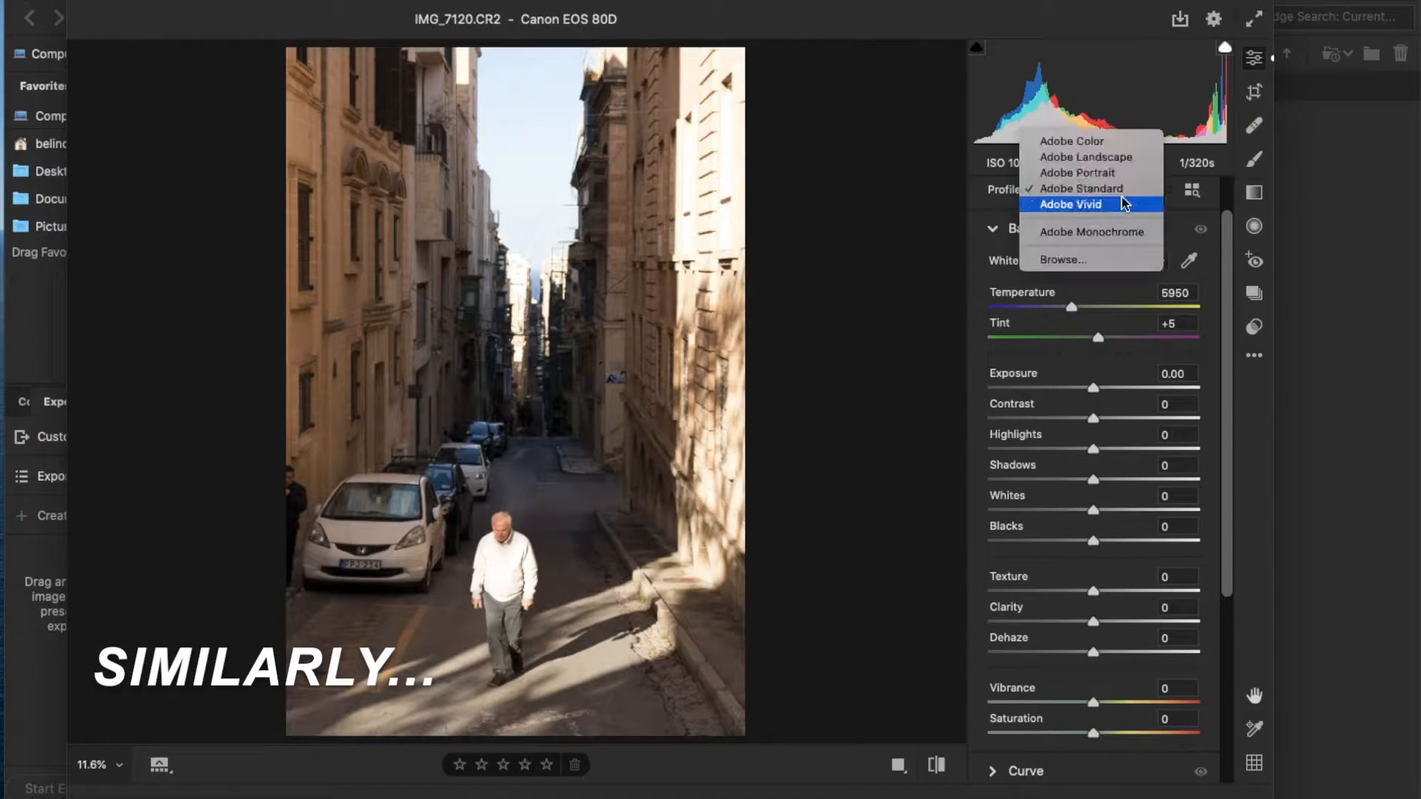
{"action": "left_click", "coordinate": [1088, 140]}
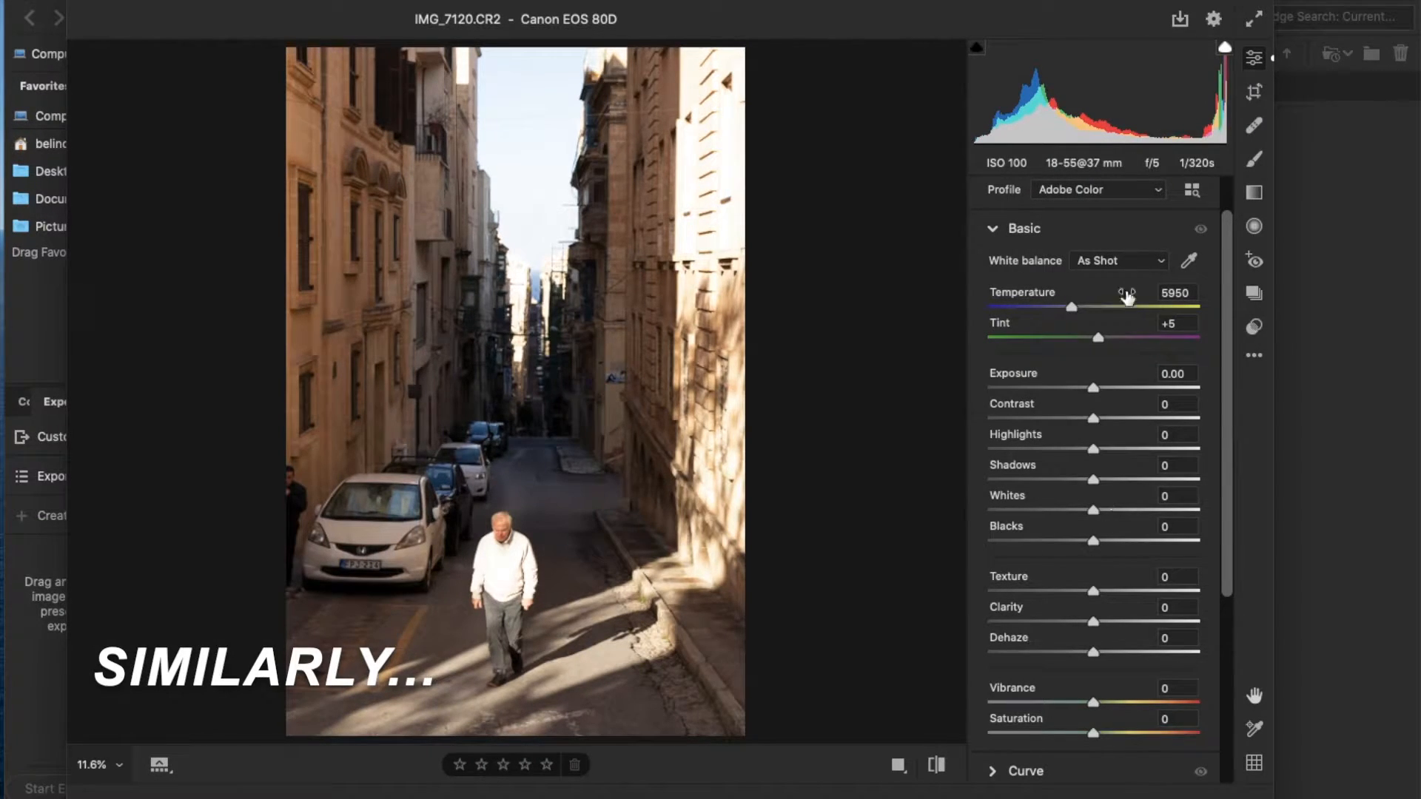
{"action": "left_click", "coordinate": [1147, 192]}
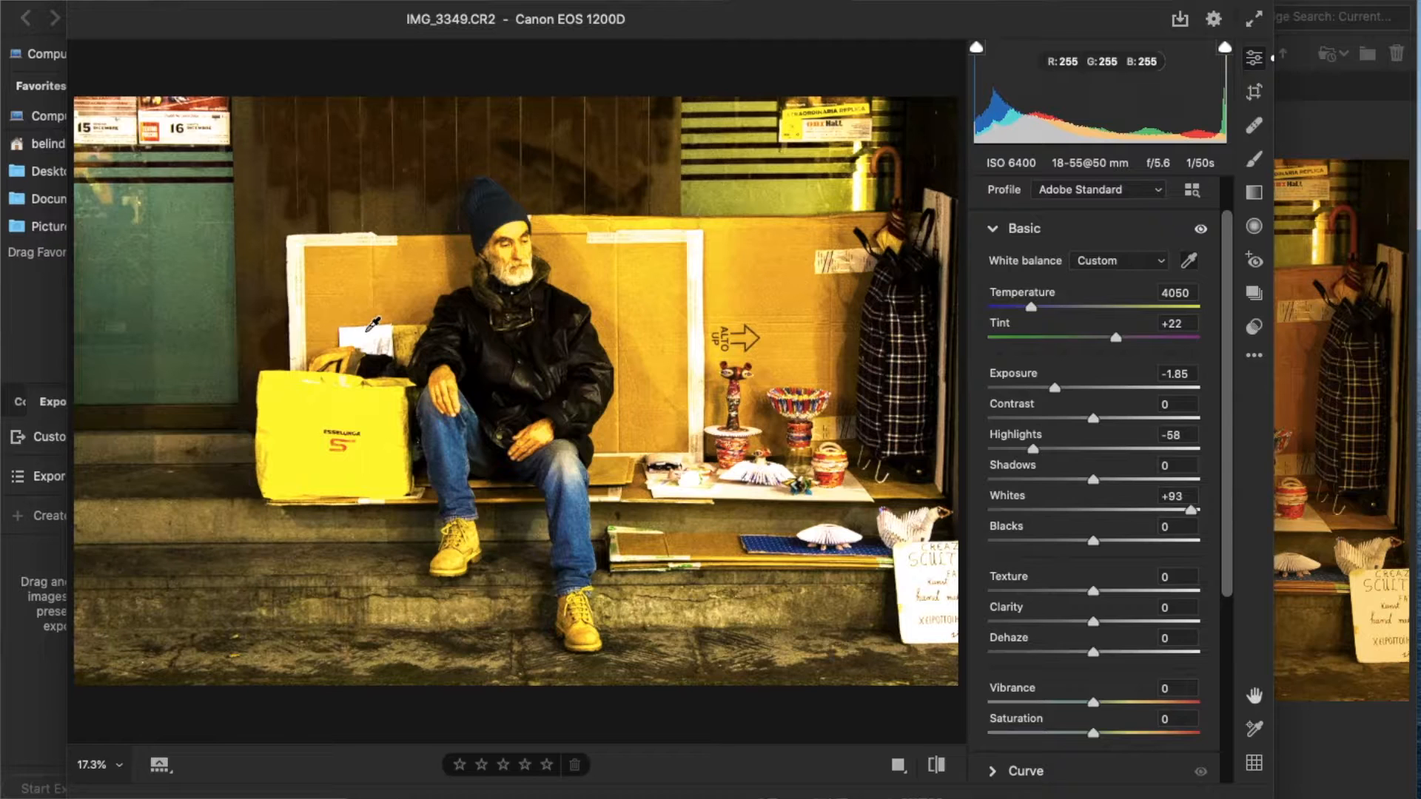
Step: Correct the seated man's photo with a temperature of 3200 and a tint of +24, and reduce its whites
{"action": "left_click_drag", "start_coordinate": [1032, 306], "coordinate": [1020, 306]}
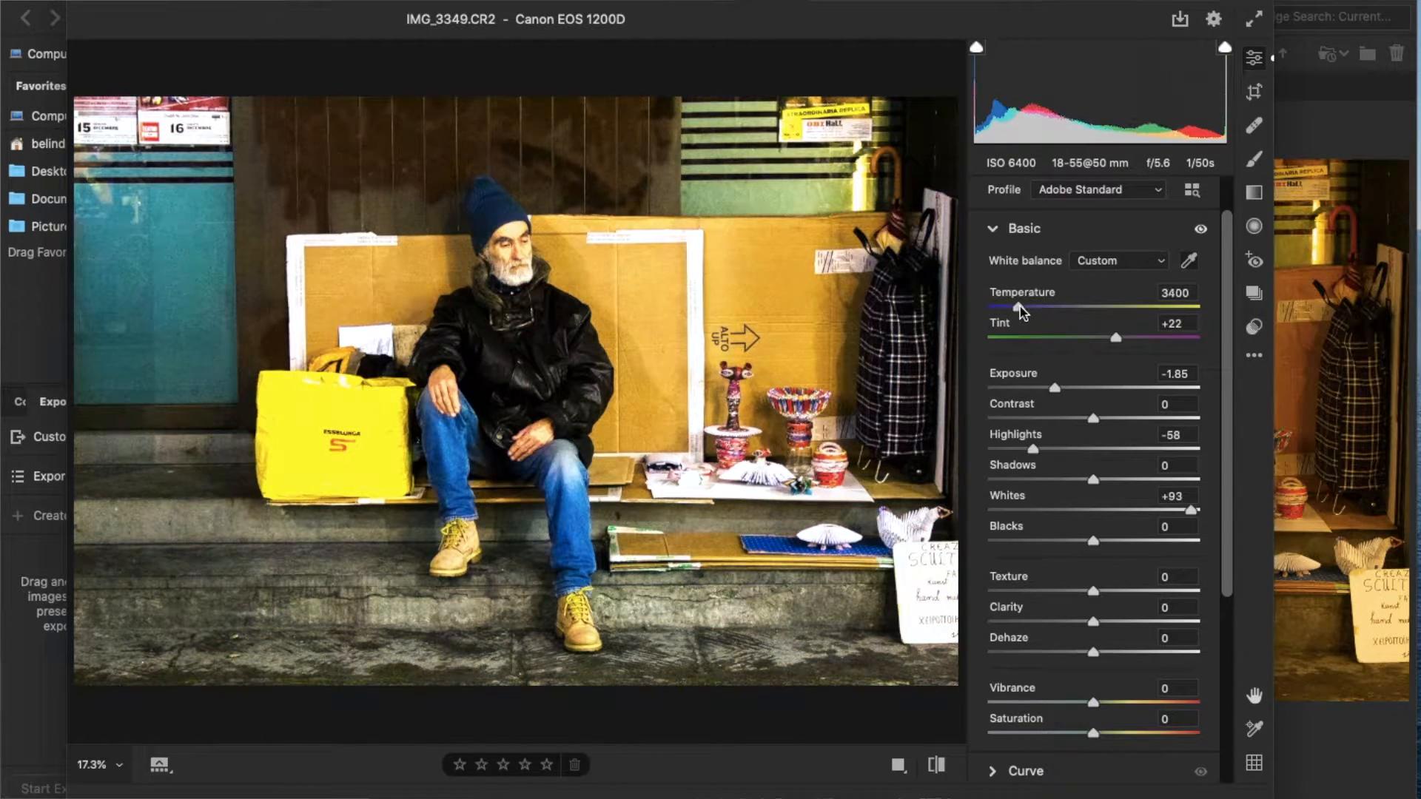
{"action": "left_click_drag", "start_coordinate": [1018, 306], "coordinate": [1013, 306]}
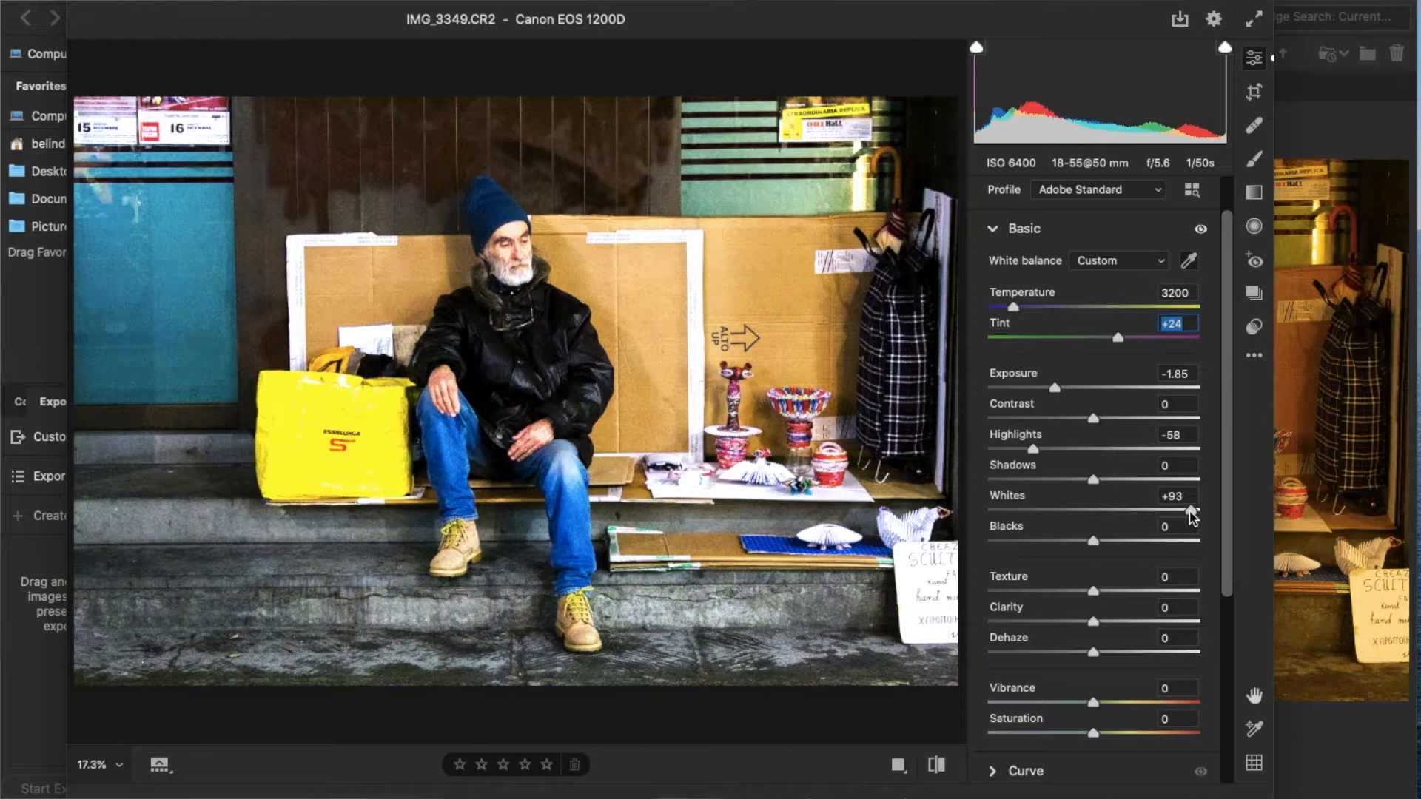
{"action": "left_click_drag", "start_coordinate": [1191, 511], "coordinate": [1177, 511]}
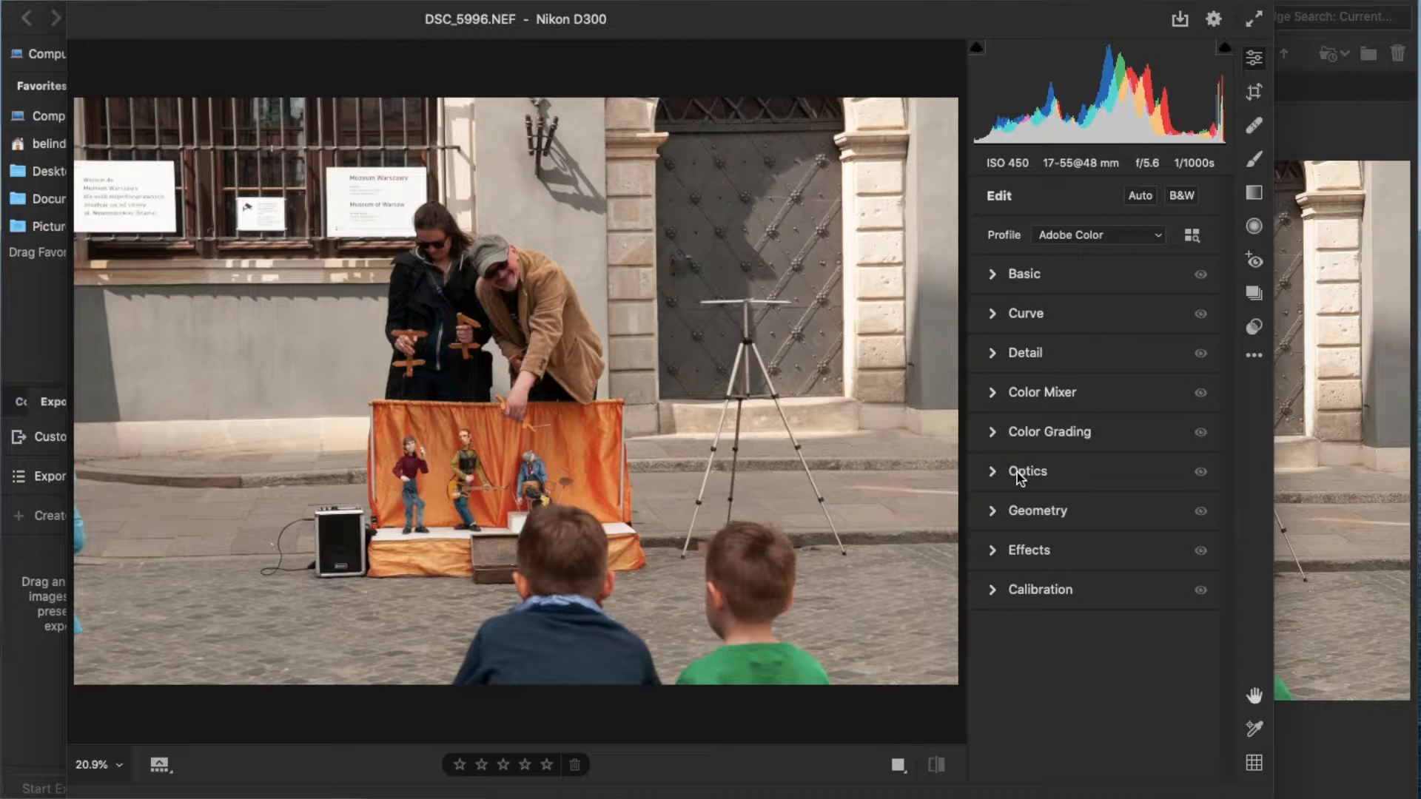
Step: Enable lens profile corrections on the puppet-show photo and straighten its perspective with the automatic Upright correction
{"action": "left_click", "coordinate": [1017, 473]}
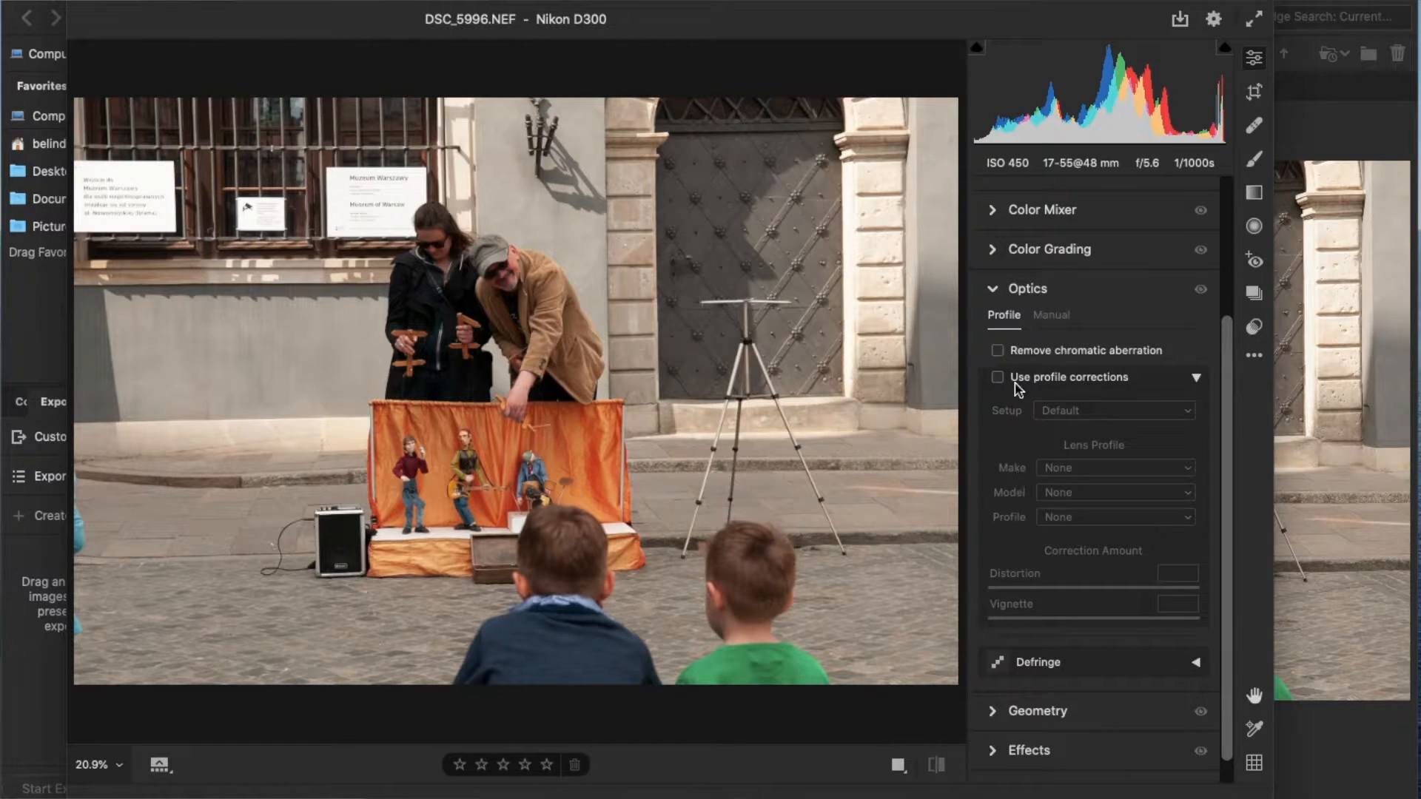
{"action": "left_click", "coordinate": [1000, 378]}
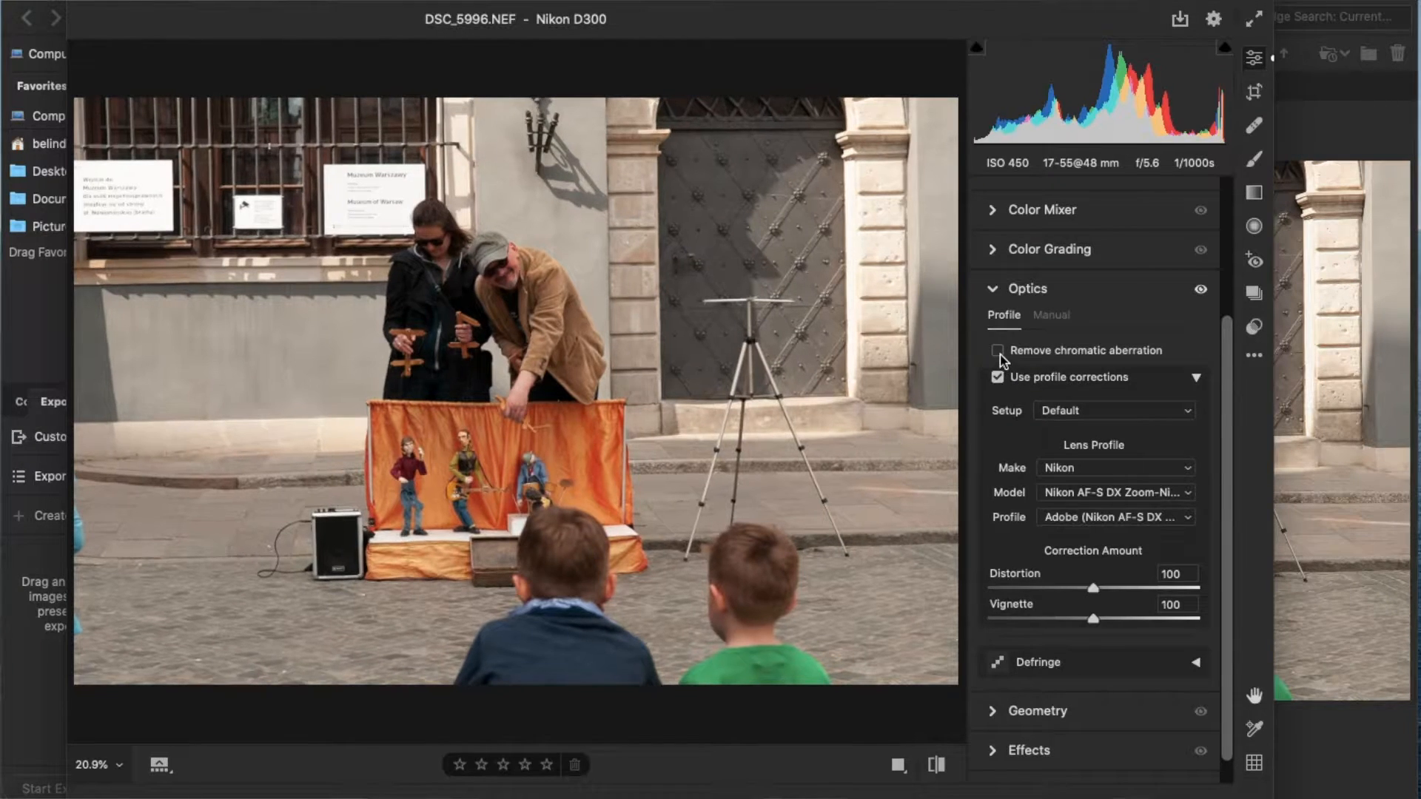
{"action": "left_click", "coordinate": [1019, 289]}
{"action": "left_click", "coordinate": [1033, 511]}
{"action": "left_click", "coordinate": [1066, 552]}
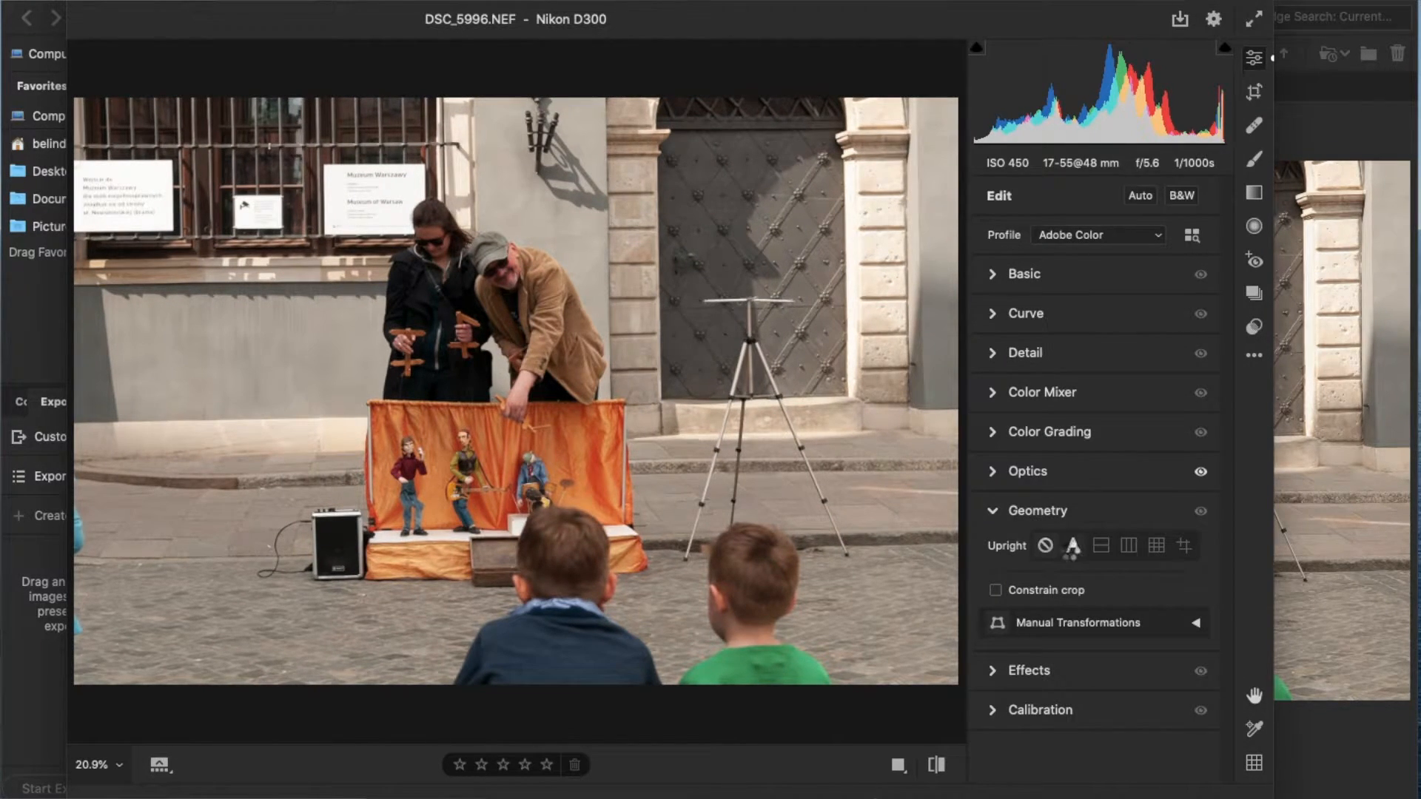
{"action": "left_click", "coordinate": [1014, 515]}
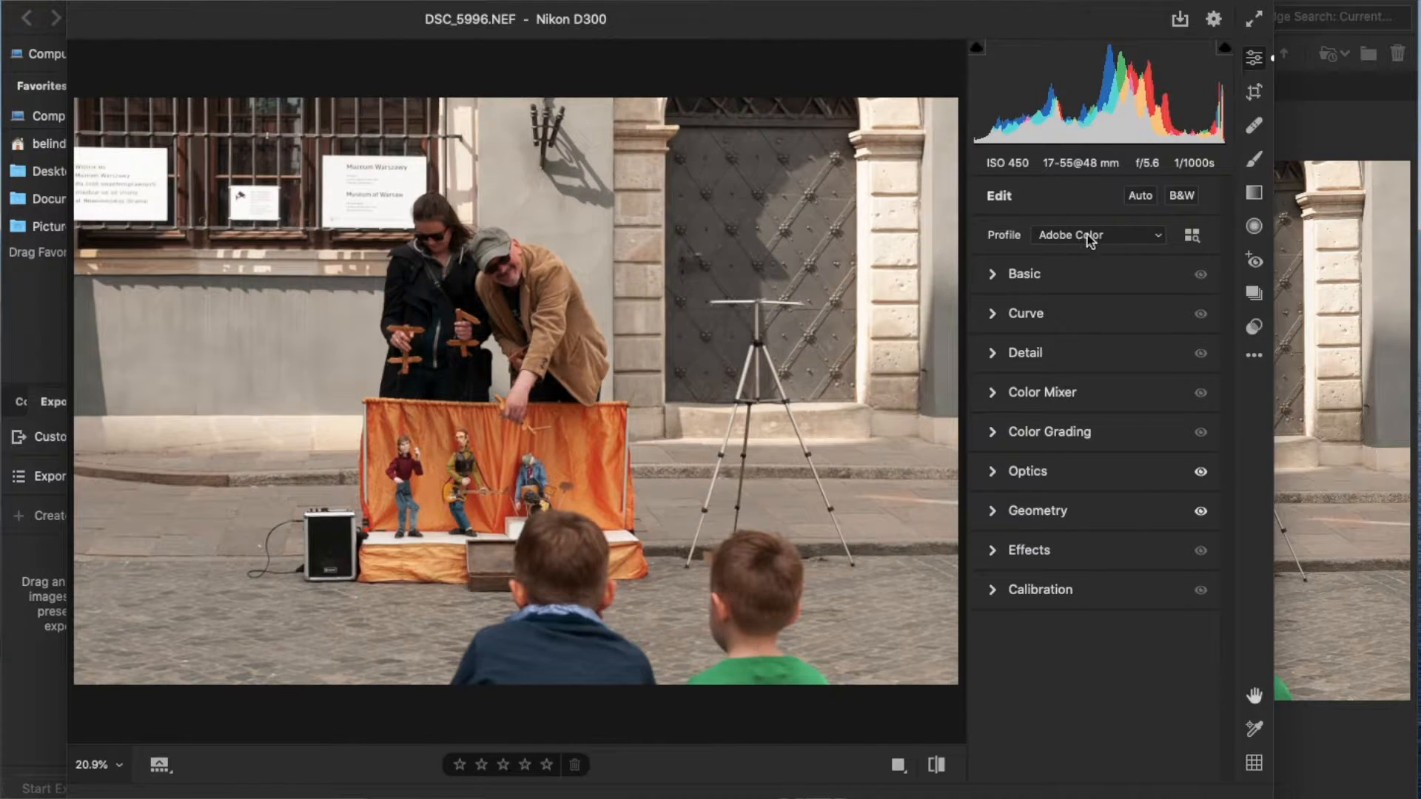
Step: Set the puppet-show photo's crop to the 4 x 5 / 8 x 10 ratio and reposition the image inside the frame
{"action": "left_click", "coordinate": [1254, 92]}
{"action": "left_click", "coordinate": [1136, 226]}
{"action": "left_click", "coordinate": [1110, 271]}
{"action": "left_click_drag", "start_coordinate": [668, 434], "coordinate": [638, 443]}
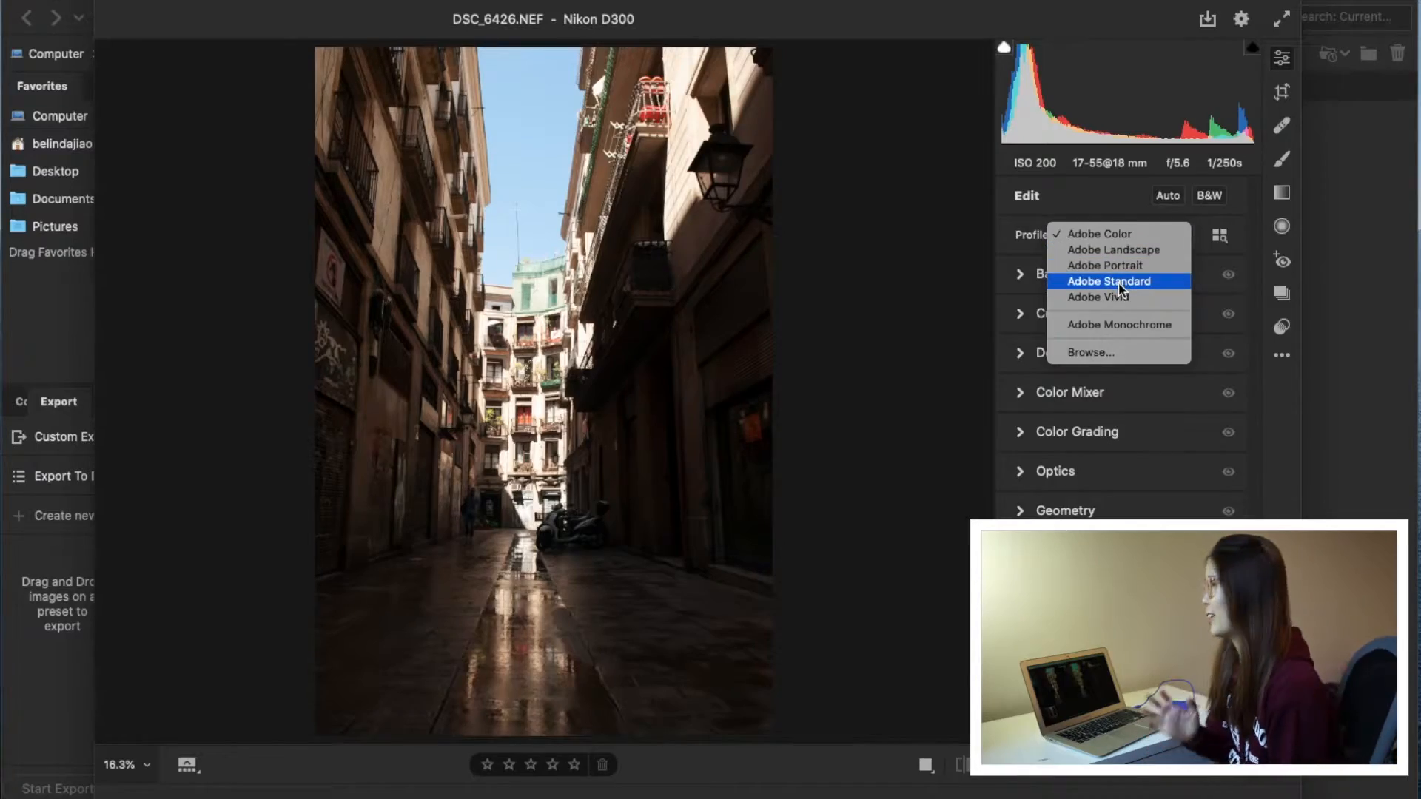
Step: Change the dark alley photo's profile to Adobe Standard and raise its whites to +38
{"action": "left_click", "coordinate": [1120, 285]}
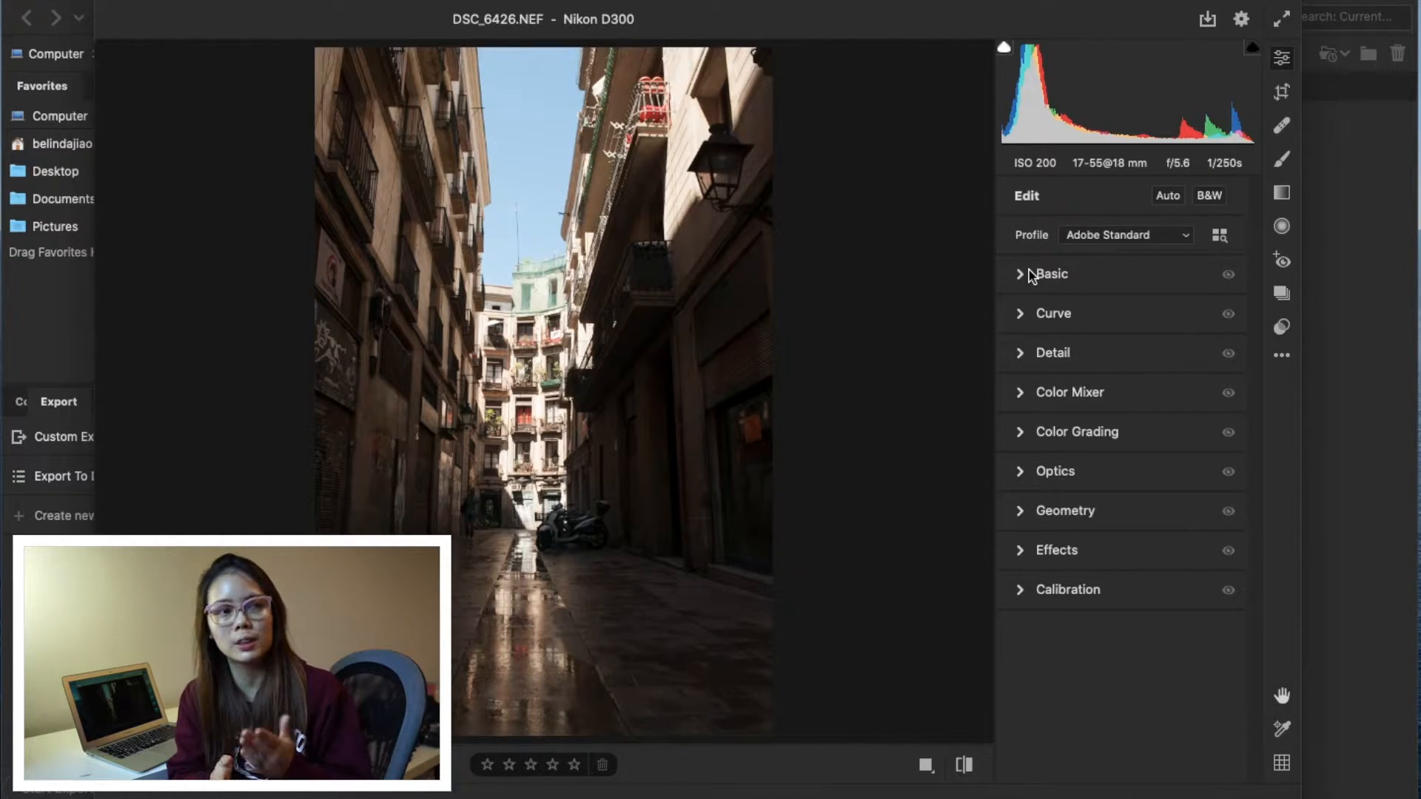
{"action": "left_click", "coordinate": [1032, 274]}
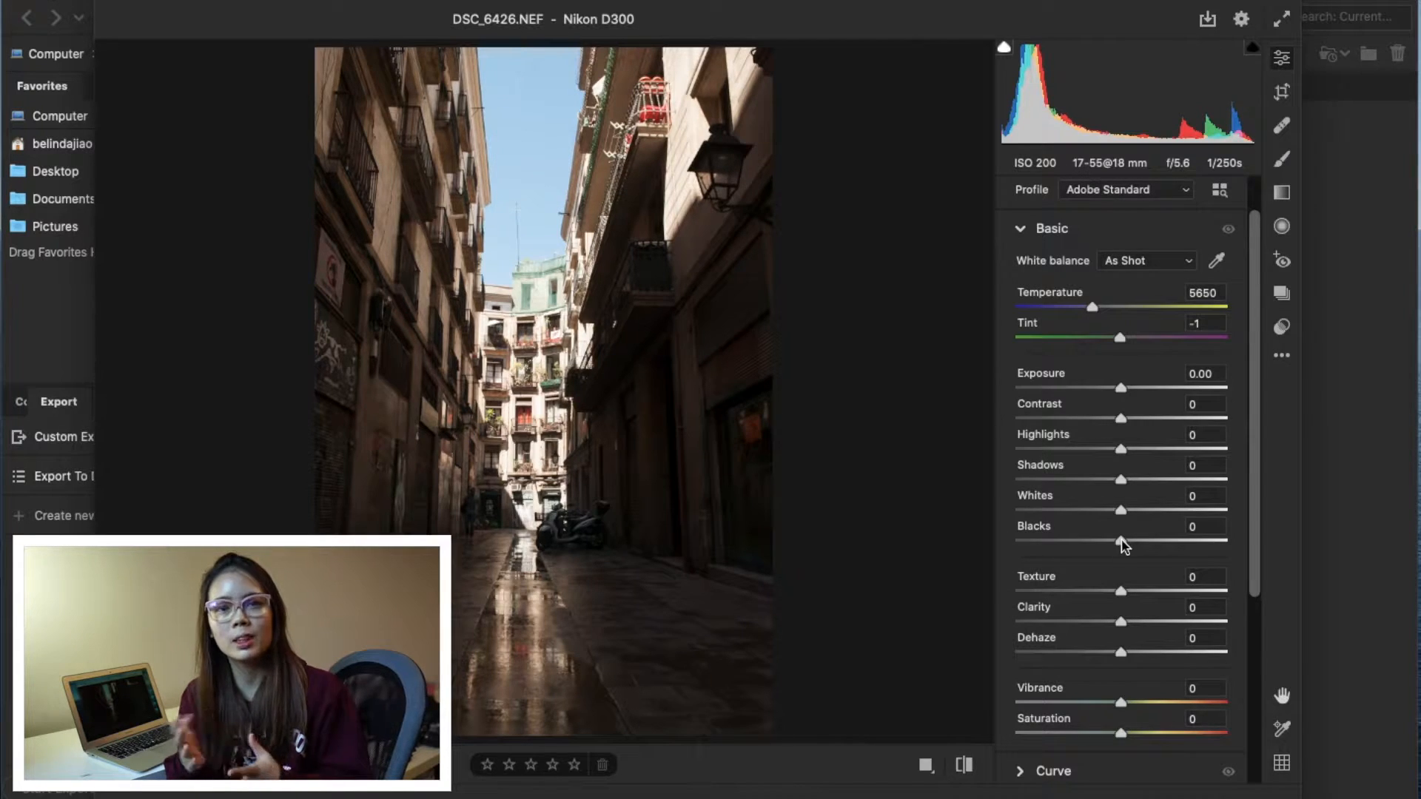
{"action": "left_click_drag", "start_coordinate": [1117, 508], "coordinate": [1148, 514]}
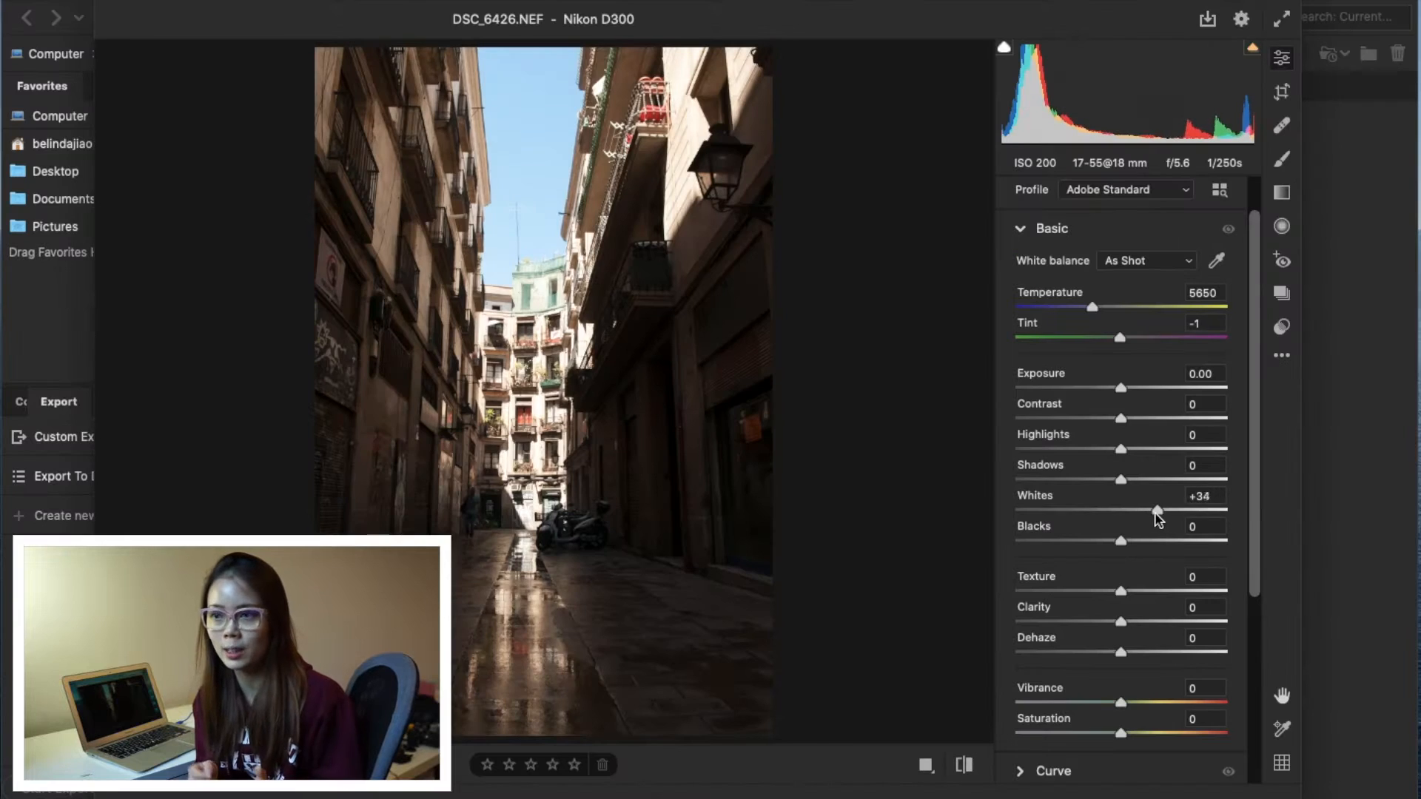
{"action": "left_click_drag", "start_coordinate": [1157, 513], "coordinate": [1162, 501]}
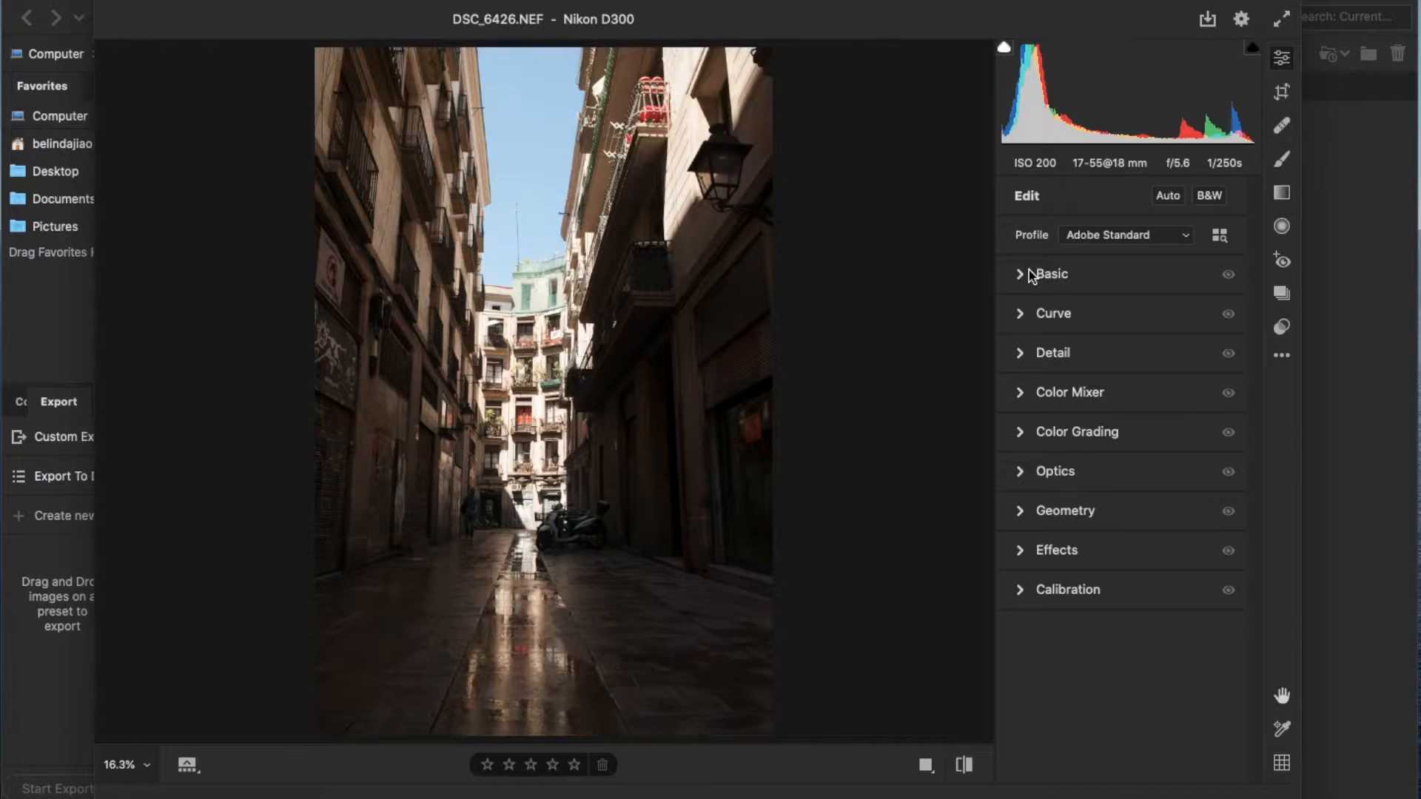
{"action": "left_click", "coordinate": [1026, 276]}
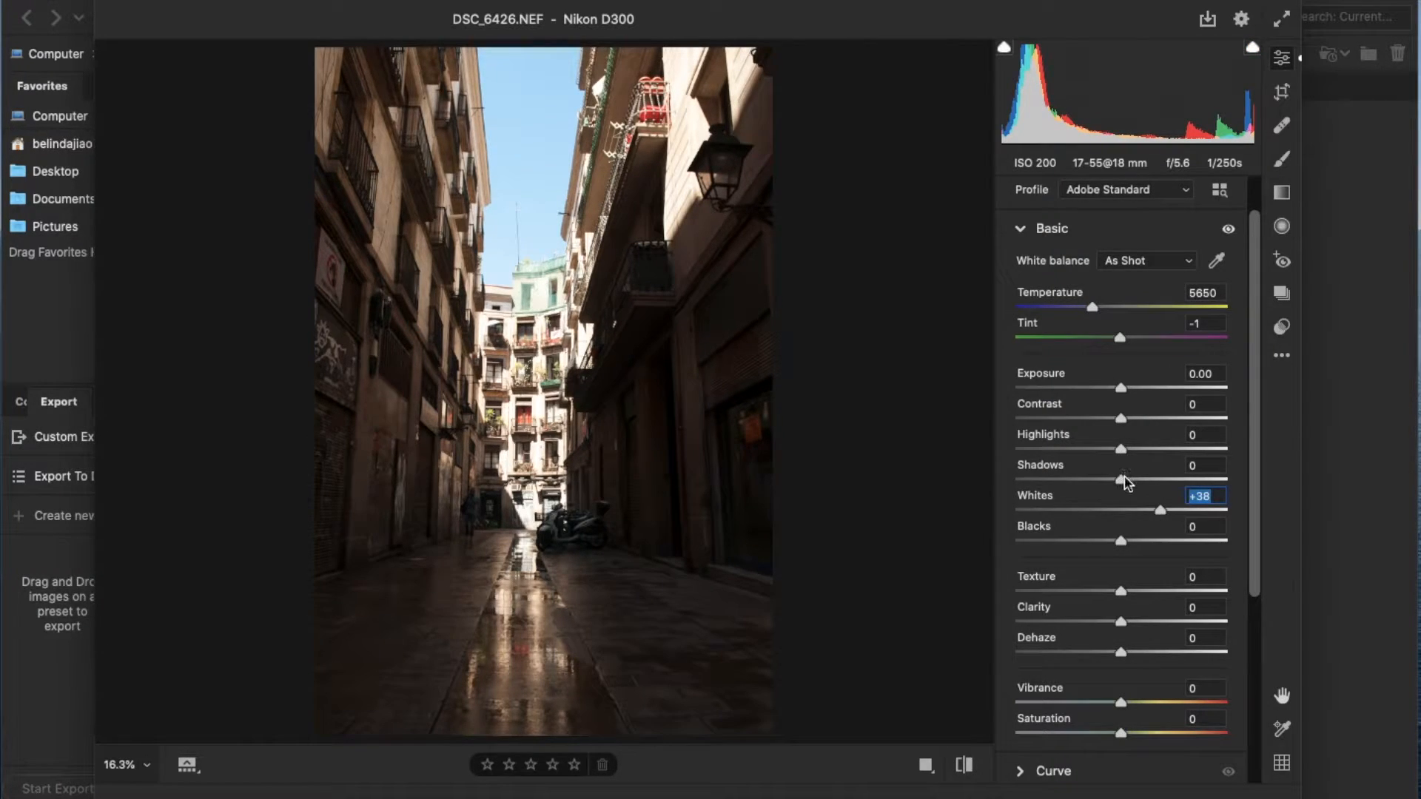
Step: Raise the alley photo's shadows to +43, fine-tune its whites and lower its highlights to -54
{"action": "left_click_drag", "start_coordinate": [1122, 478], "coordinate": [1170, 485]}
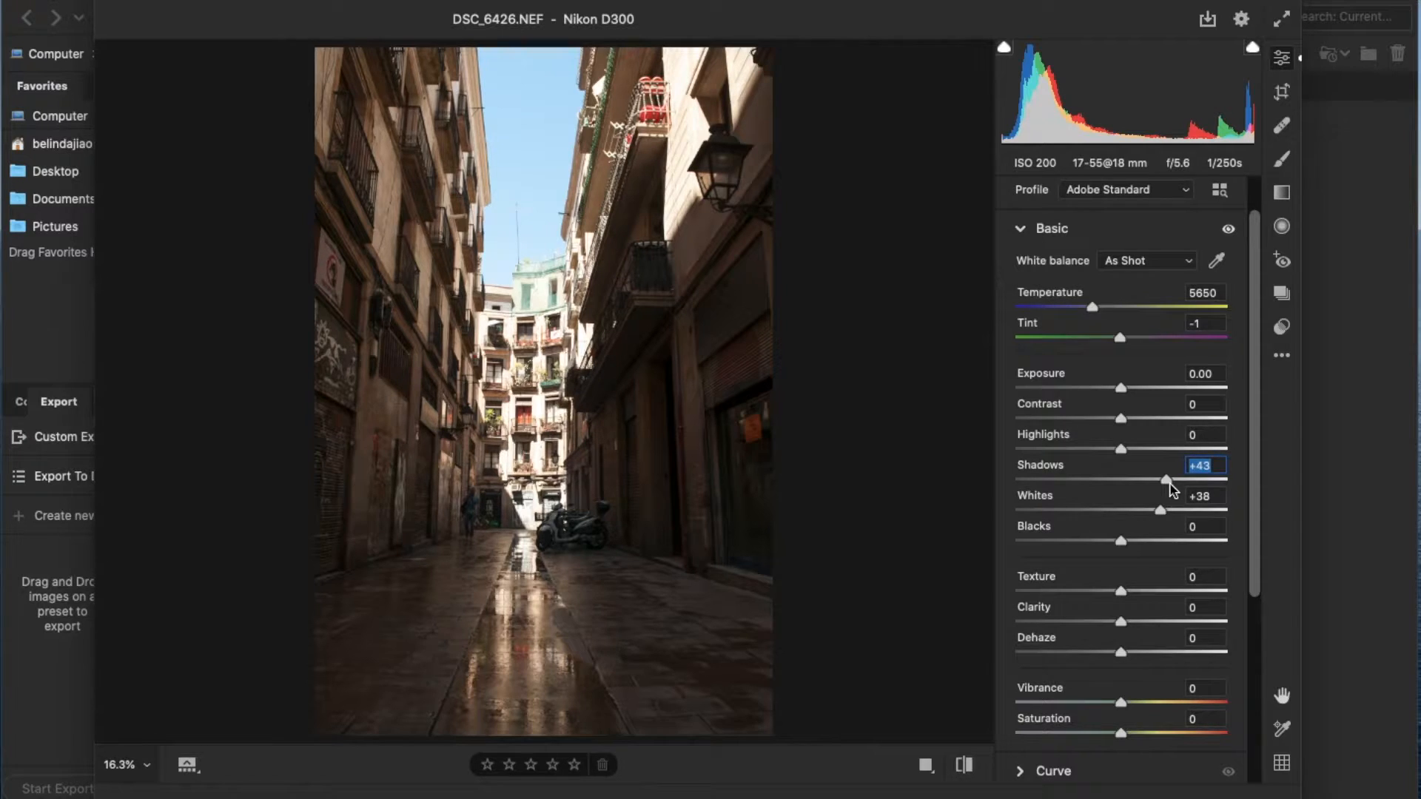
{"action": "left_click_drag", "start_coordinate": [1117, 450], "coordinate": [1100, 453]}
{"action": "left_click_drag", "start_coordinate": [1160, 511], "coordinate": [1163, 512]}
{"action": "left_click_drag", "start_coordinate": [1094, 450], "coordinate": [1064, 450]}
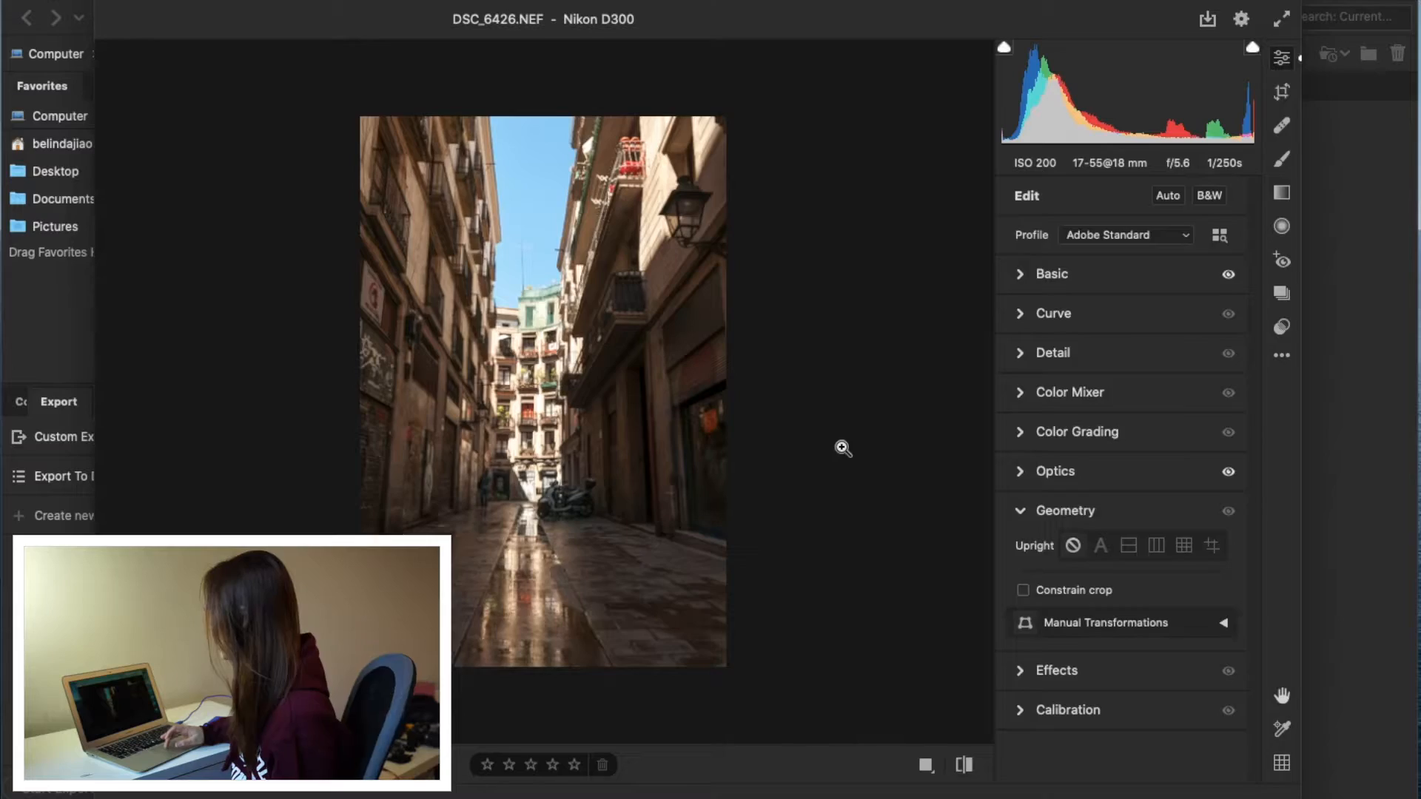
Step: Crop the alley photo to 4 x 5 / 8 x 10, cutting most of the sky and framing the scooter and far balconies
{"action": "key", "text": "c"}
{"action": "left_click_drag", "start_coordinate": [817, 414], "coordinate": [817, 412]}
{"action": "left_click", "coordinate": [1128, 232]}
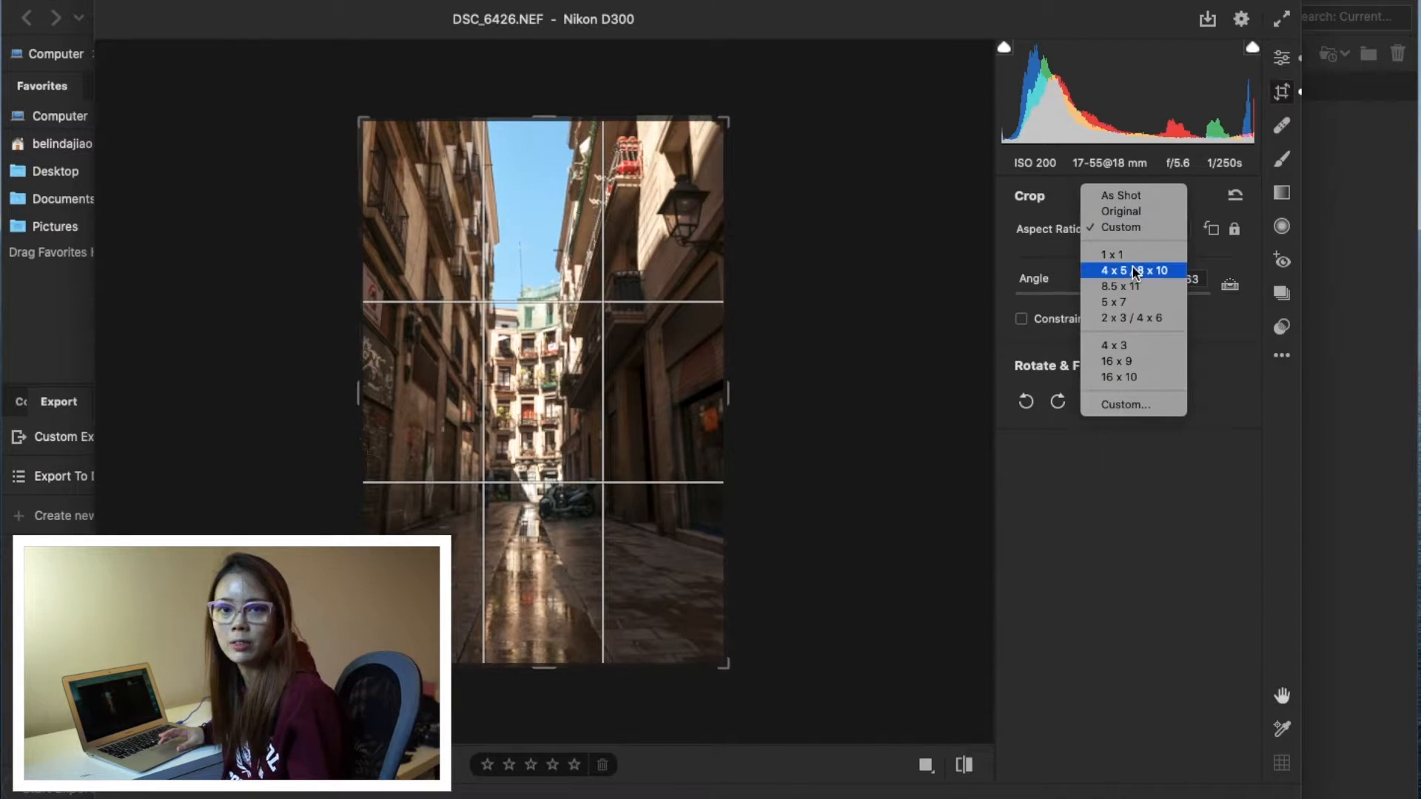
{"action": "left_click", "coordinate": [1136, 271]}
{"action": "left_click_drag", "start_coordinate": [577, 220], "coordinate": [551, 273]}
{"action": "left_click_drag", "start_coordinate": [541, 161], "coordinate": [542, 194]}
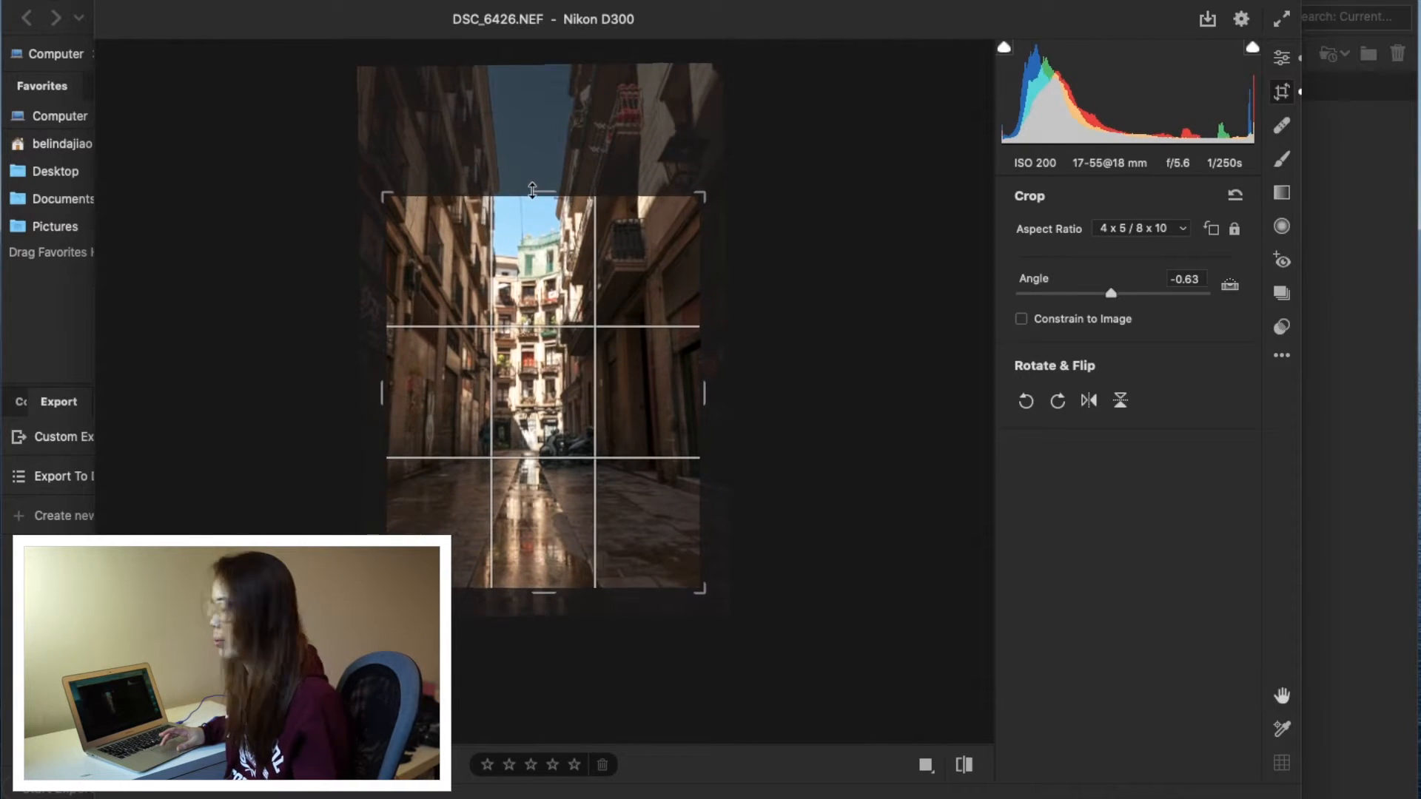
{"action": "left_click_drag", "start_coordinate": [538, 256], "coordinate": [535, 254]}
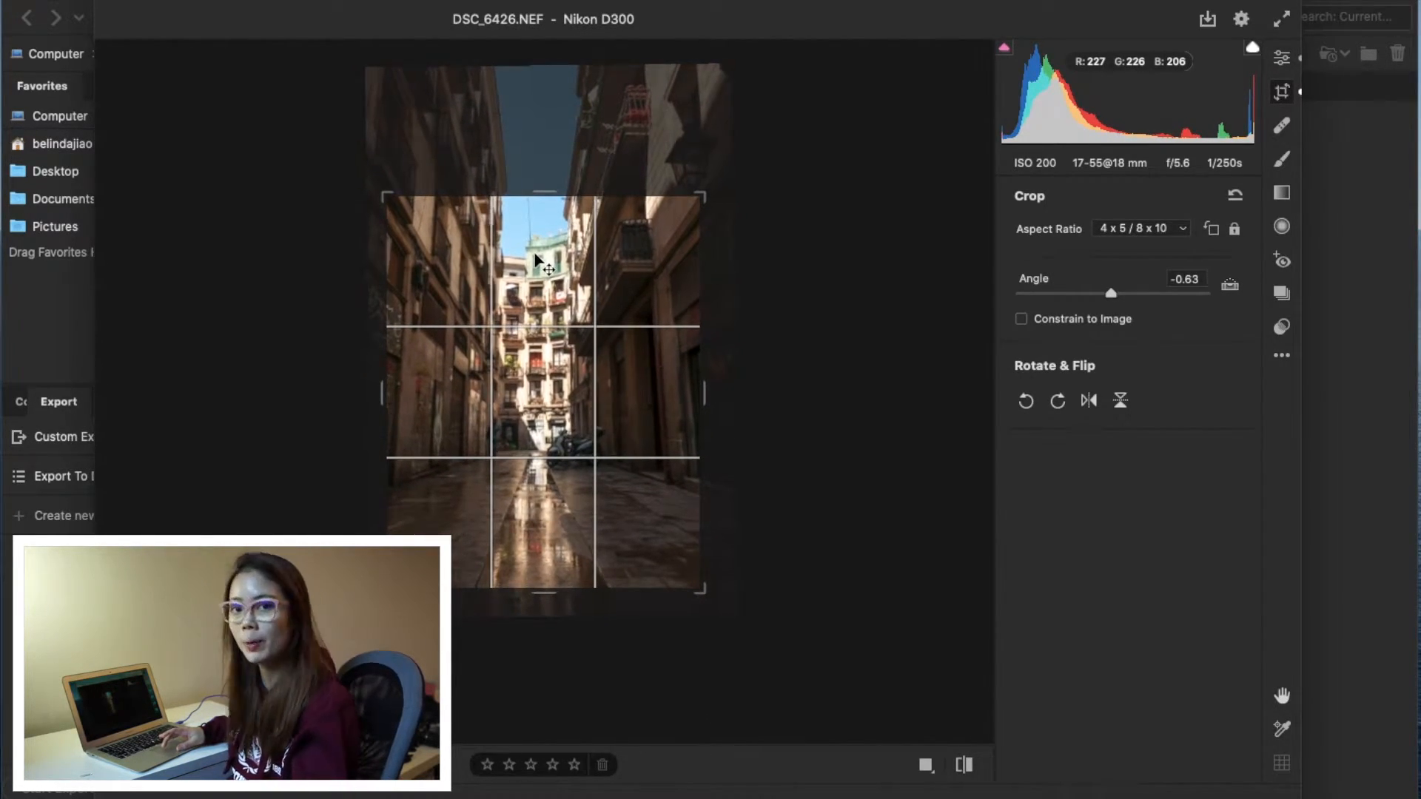
{"action": "key", "text": "Return"}
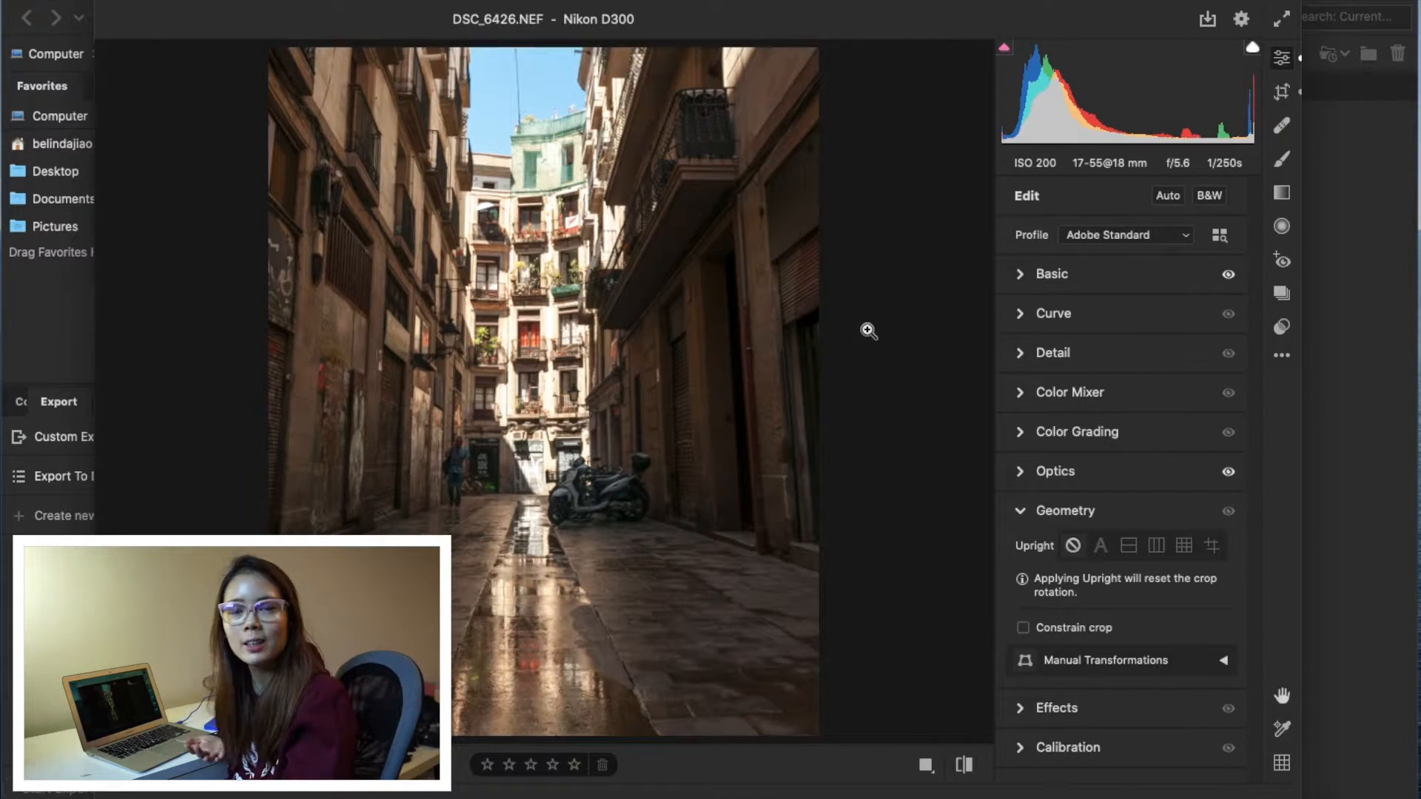
Step: Rebalance the cropped alley photo with highlights of -42, whites of +33 and blacks of -11, and reduce its shadows
{"action": "left_click", "coordinate": [1029, 274]}
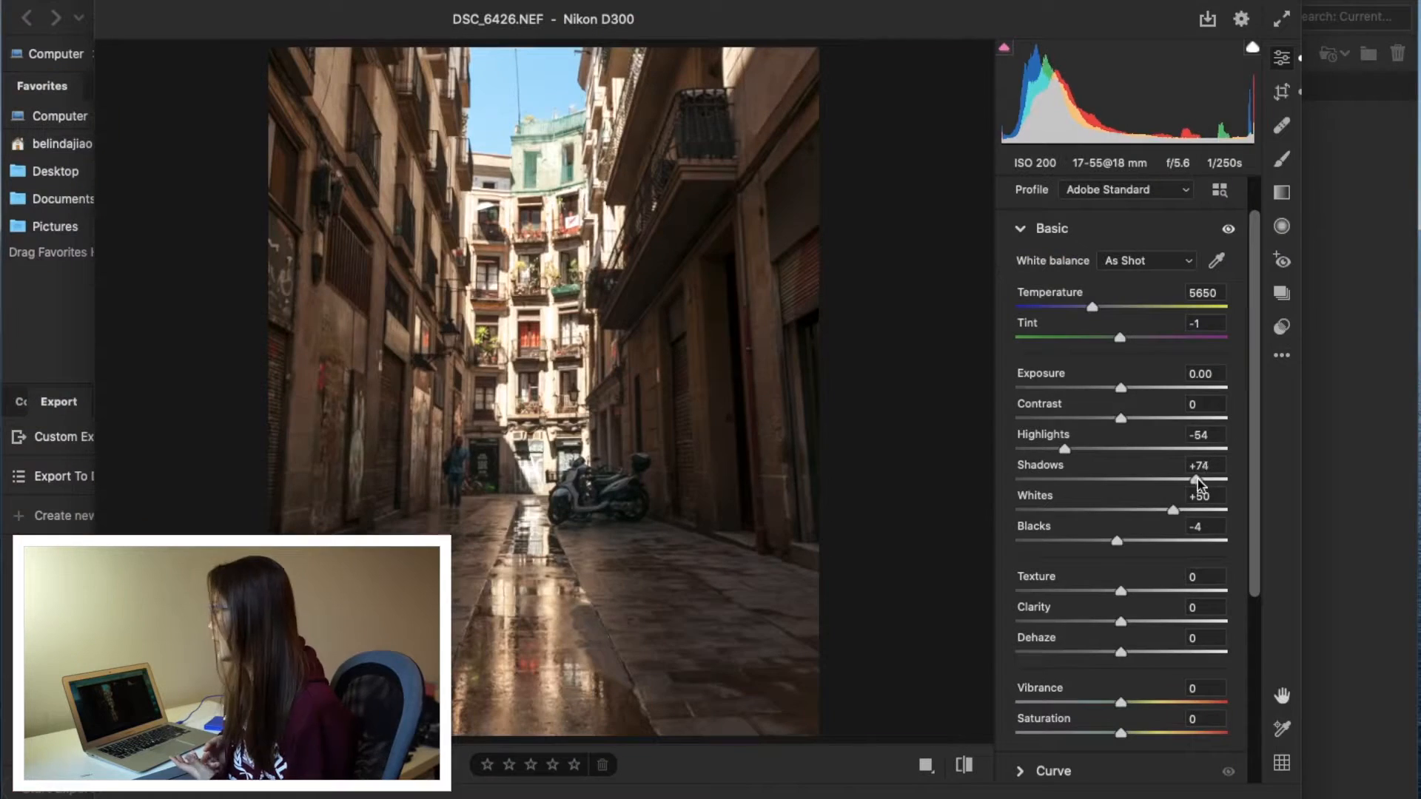
{"action": "left_click_drag", "start_coordinate": [1199, 480], "coordinate": [1168, 481]}
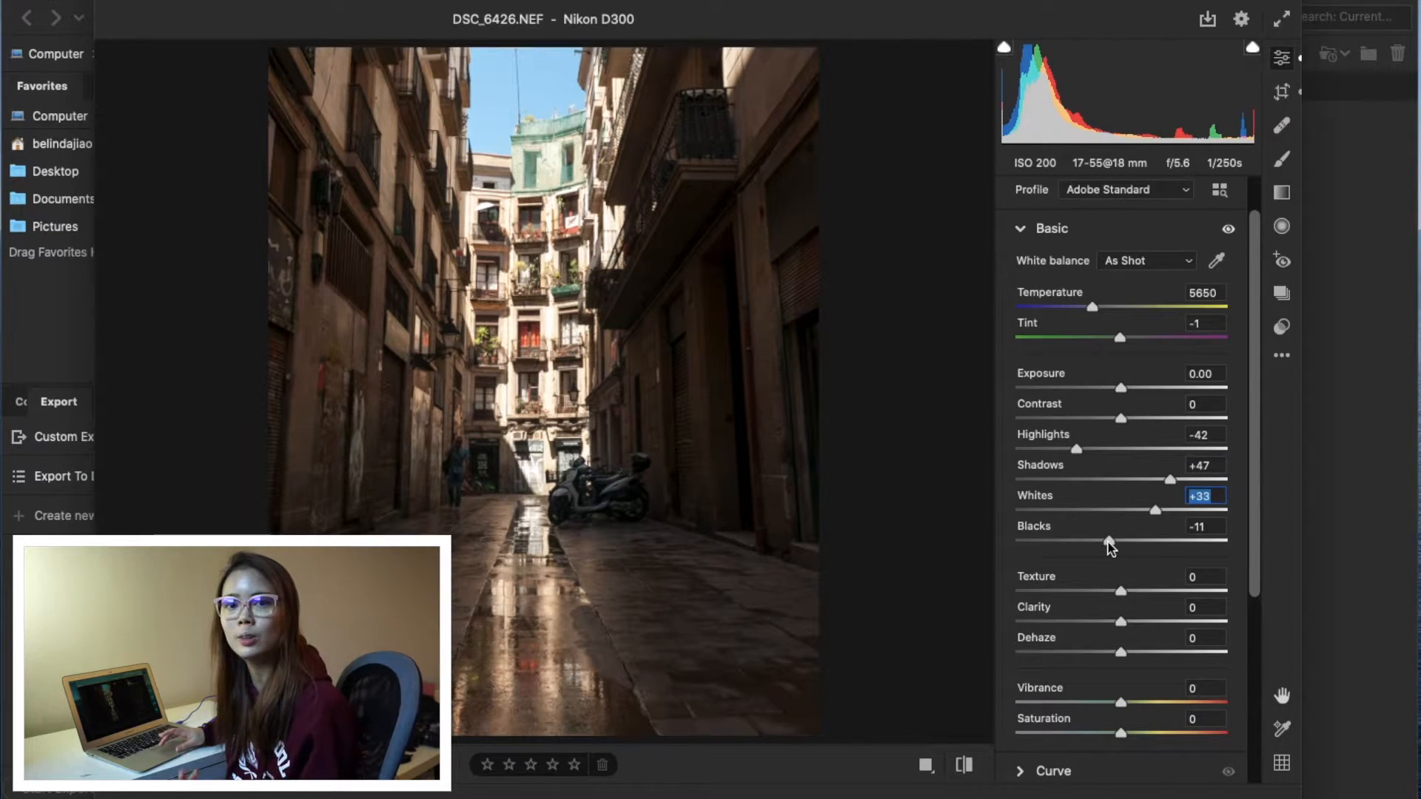
{"action": "left_click", "coordinate": [1110, 543]}
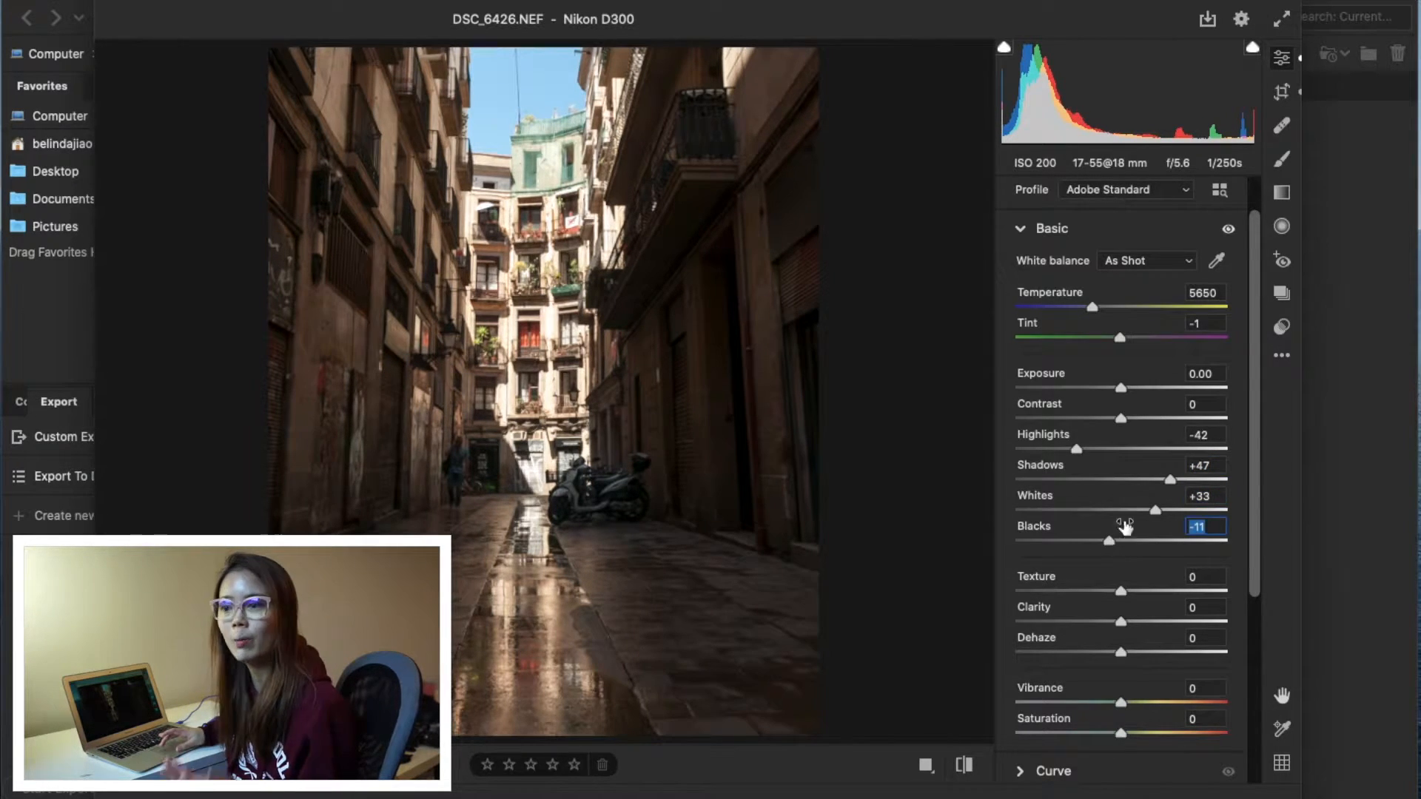
{"action": "left_click_drag", "start_coordinate": [1168, 481], "coordinate": [1151, 484]}
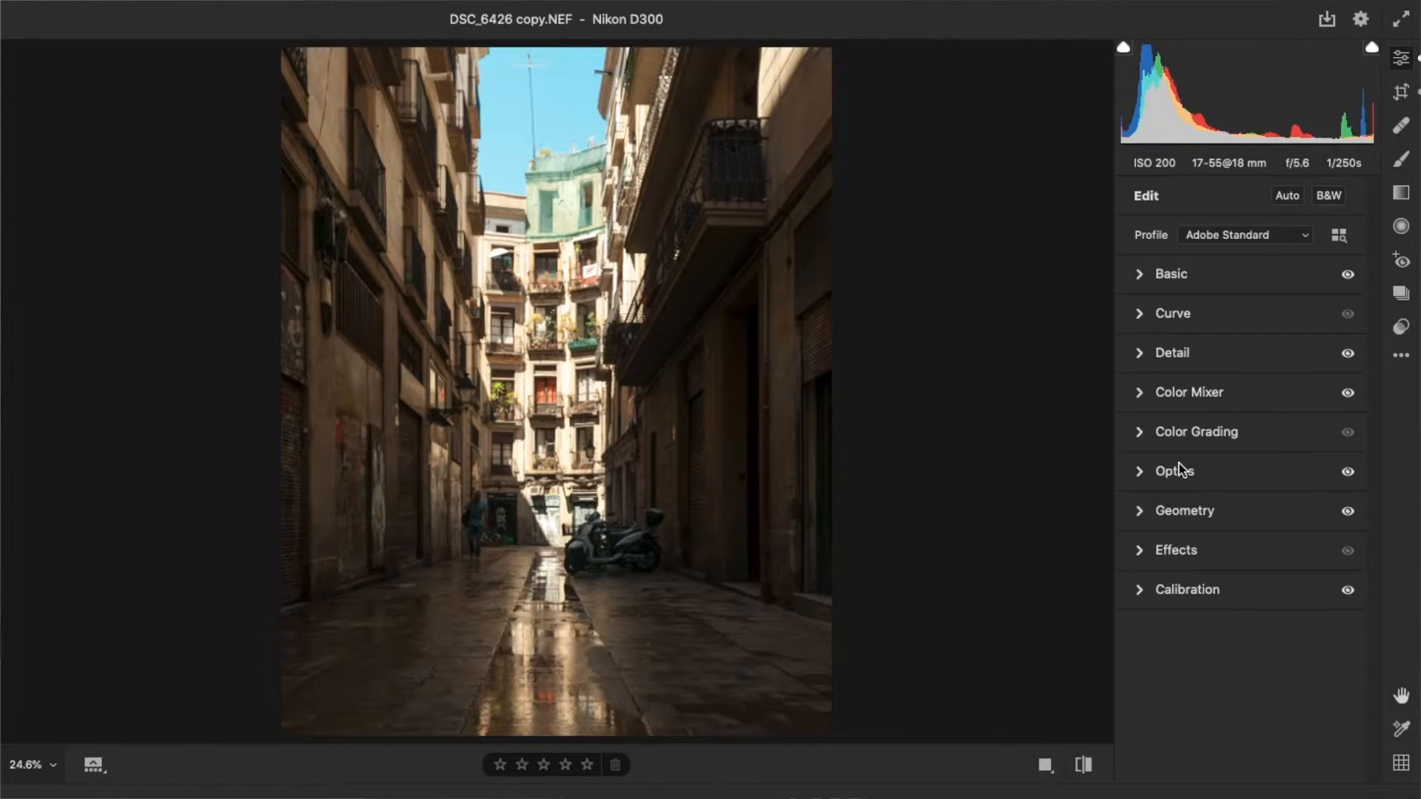
Step: Try a much stronger lens distortion correction on the alley photo copy and return the distortion amount to 100
{"action": "left_click", "coordinate": [1175, 471]}
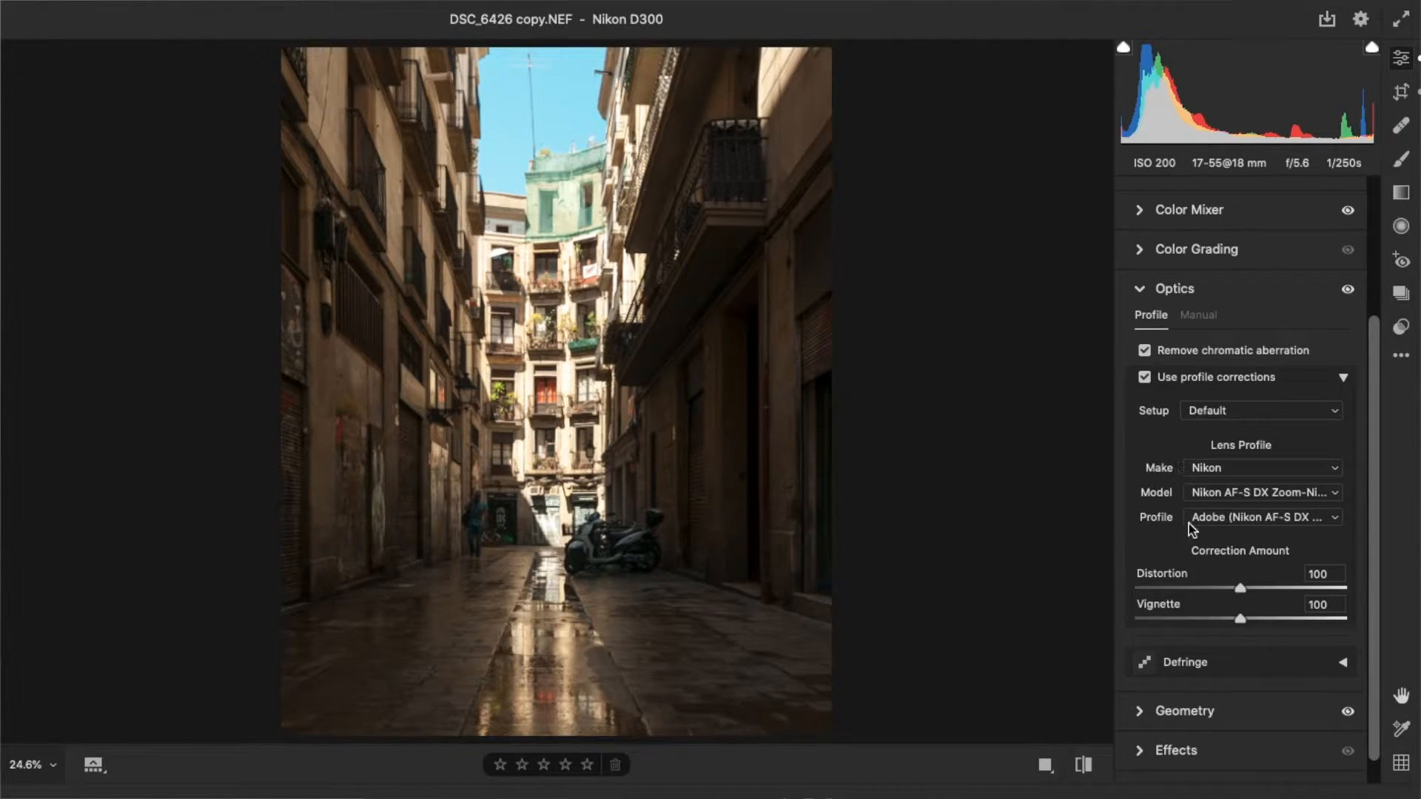
{"action": "left_click_drag", "start_coordinate": [1241, 593], "coordinate": [1370, 597]}
{"action": "type", "text": "100"}
{"action": "key", "text": "Return"}
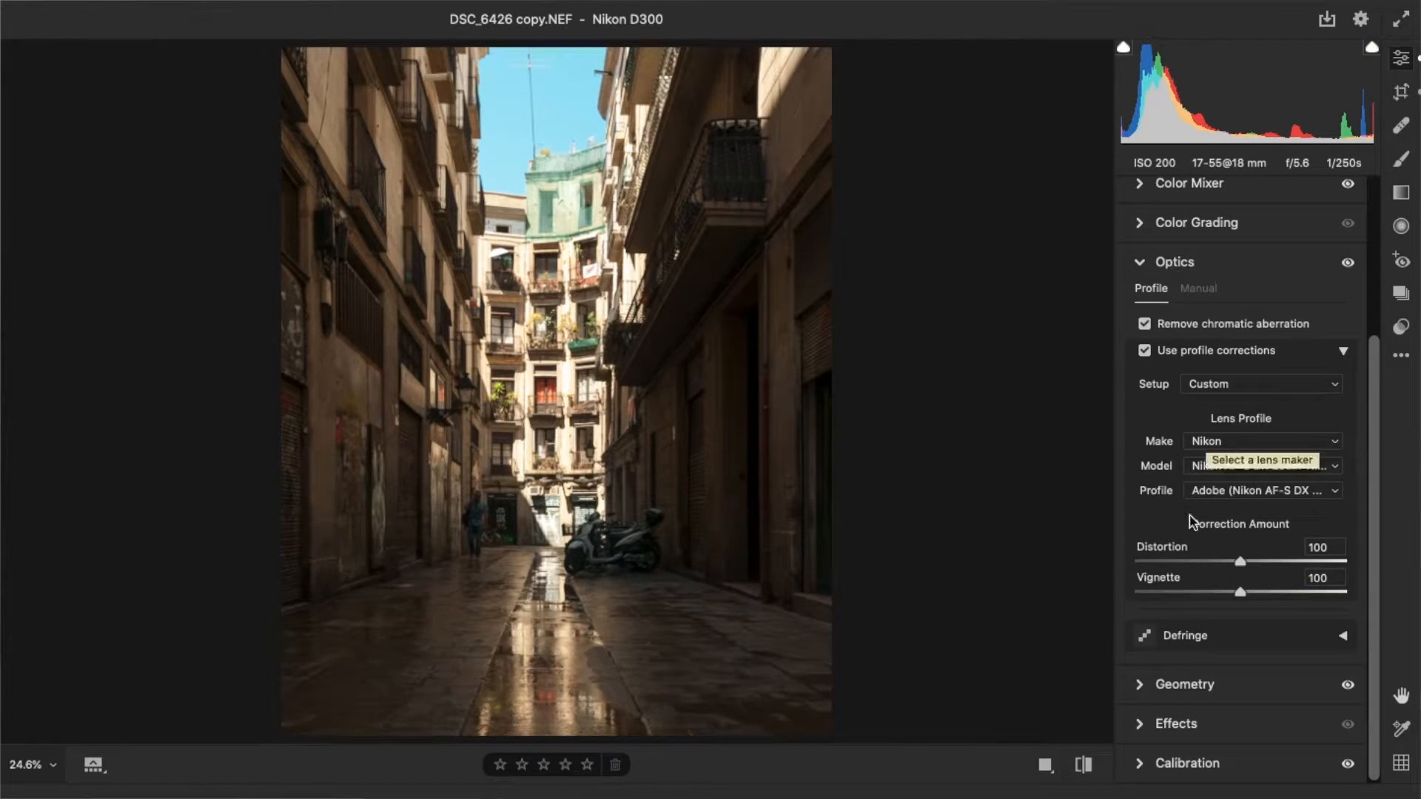
Step: Add vignetting of +4 to the alley photo copy and adjust the vignette's midpoint, roundness and feather
{"action": "left_click", "coordinate": [1177, 262]}
{"action": "left_click", "coordinate": [1180, 551]}
{"action": "left_click", "coordinate": [1342, 624]}
{"action": "left_click_drag", "start_coordinate": [1240, 561], "coordinate": [1244, 560]}
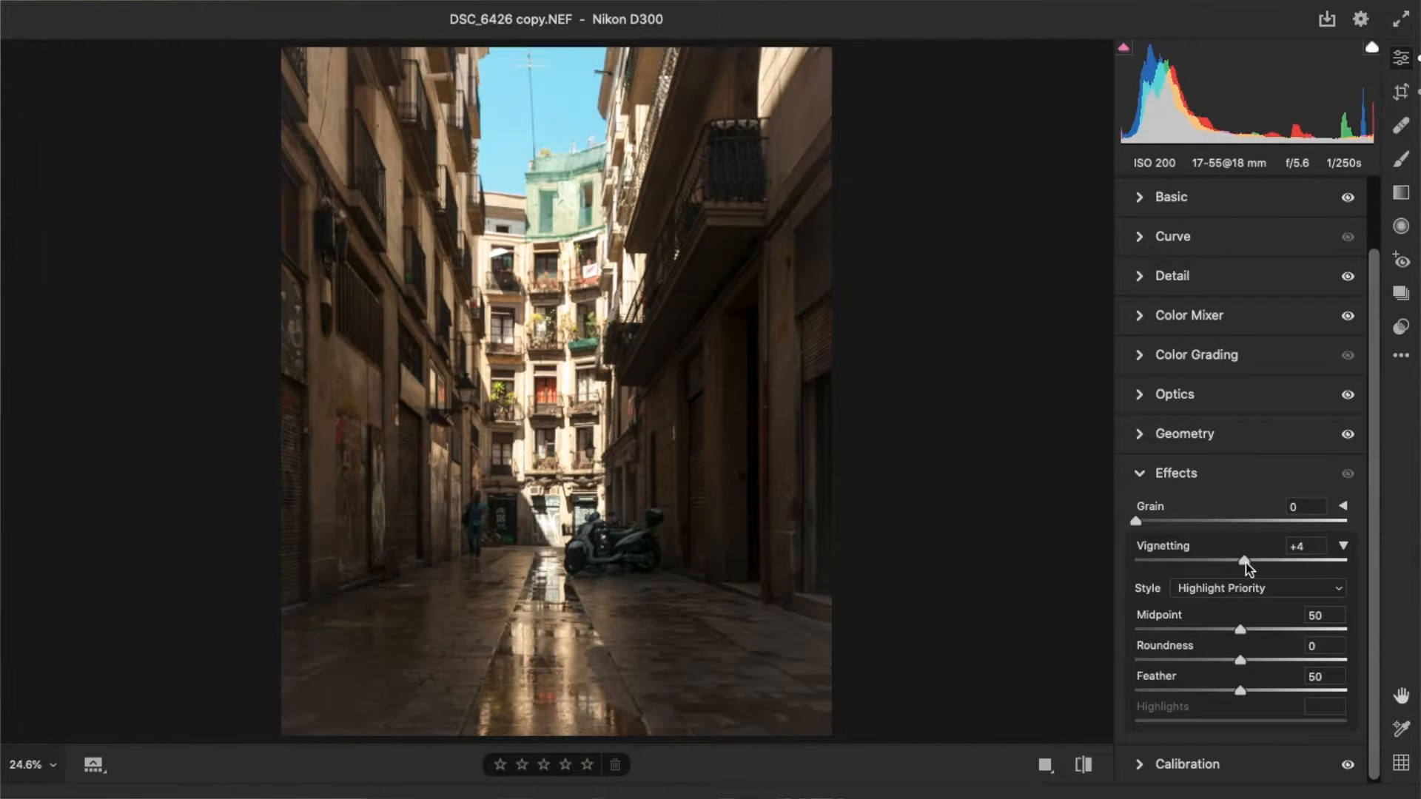
{"action": "left_click_drag", "start_coordinate": [1266, 629], "coordinate": [1209, 630]}
{"action": "left_click_drag", "start_coordinate": [1240, 661], "coordinate": [1292, 691]}
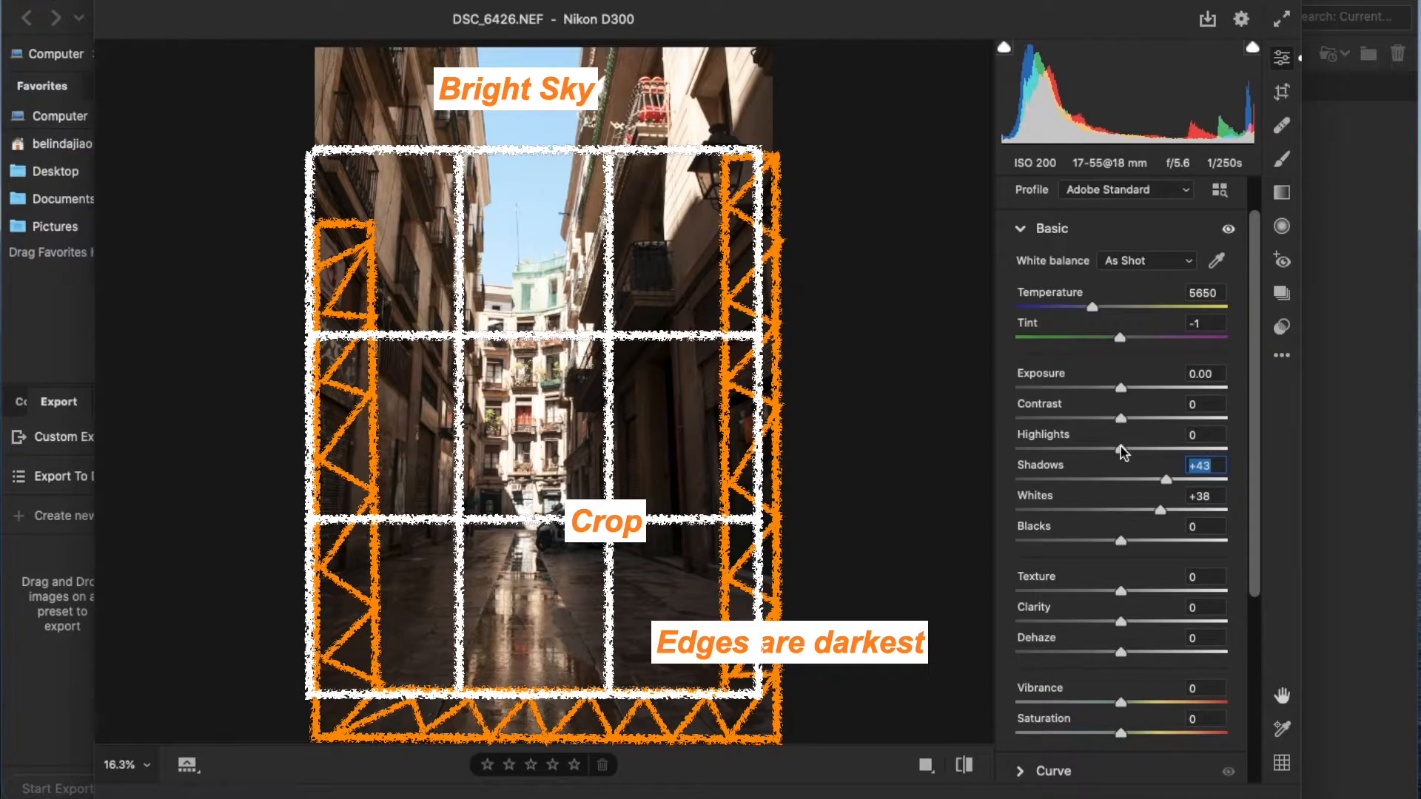
Step: Lower the alley photo's highlights, and give the dog-walker street photo highlights of -48, shadows of -8 and whites of +51
{"action": "left_click_drag", "start_coordinate": [1123, 452], "coordinate": [1100, 453]}
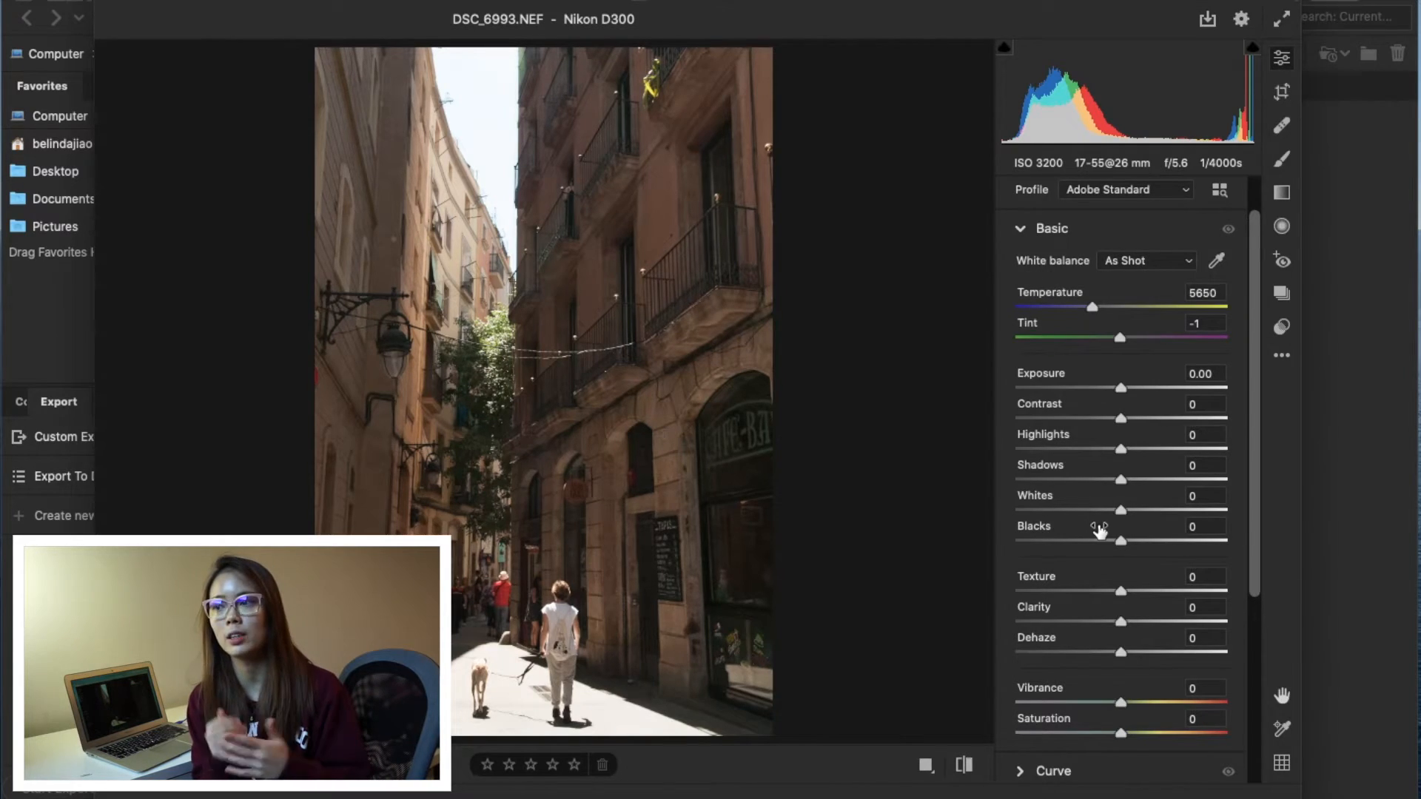
{"action": "left_click_drag", "start_coordinate": [1119, 547], "coordinate": [1101, 454]}
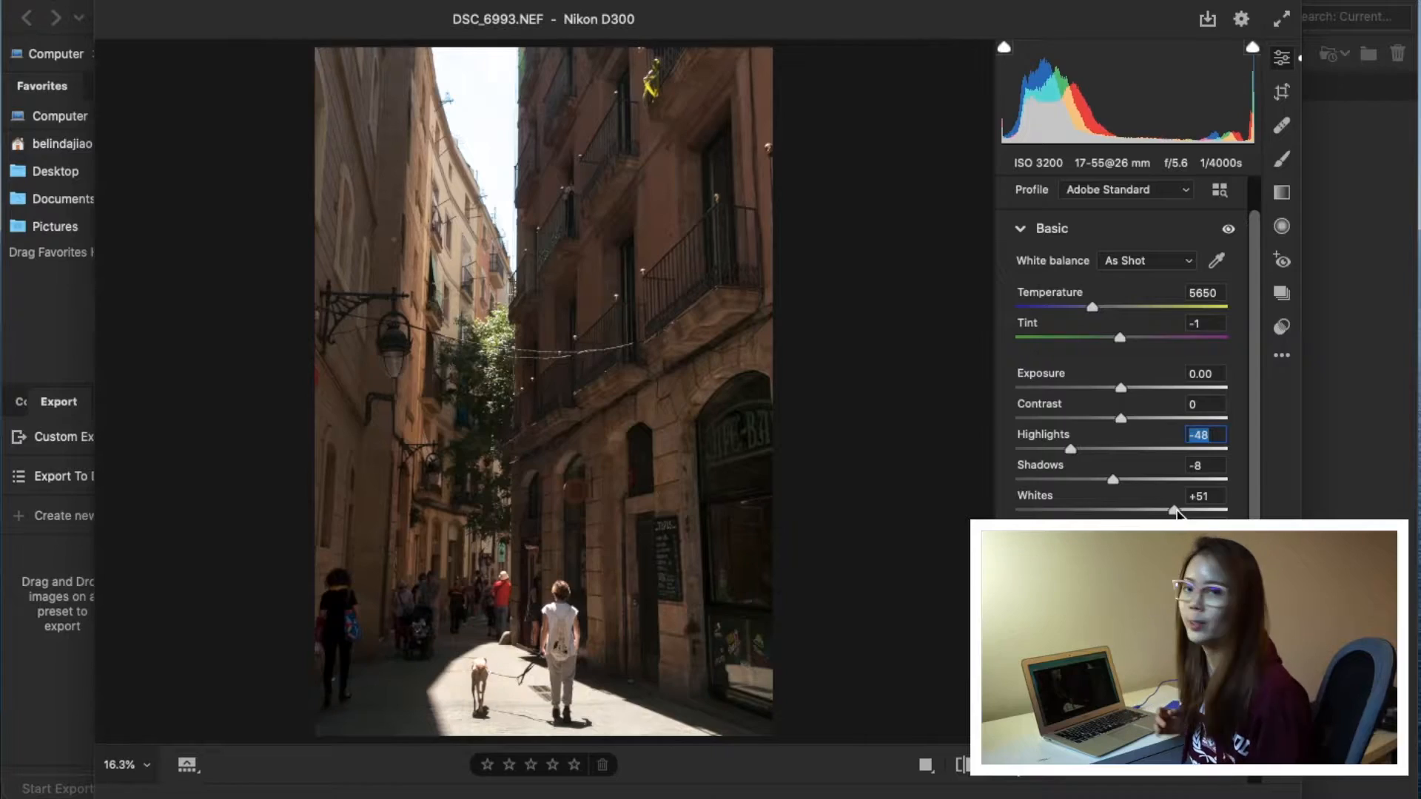
Step: Crop the dog-walker photo to 4 x 5 / 8 x 10, removing the bright sky and framing the walker and dog
{"action": "key", "text": "c"}
{"action": "left_click", "coordinate": [1143, 228]}
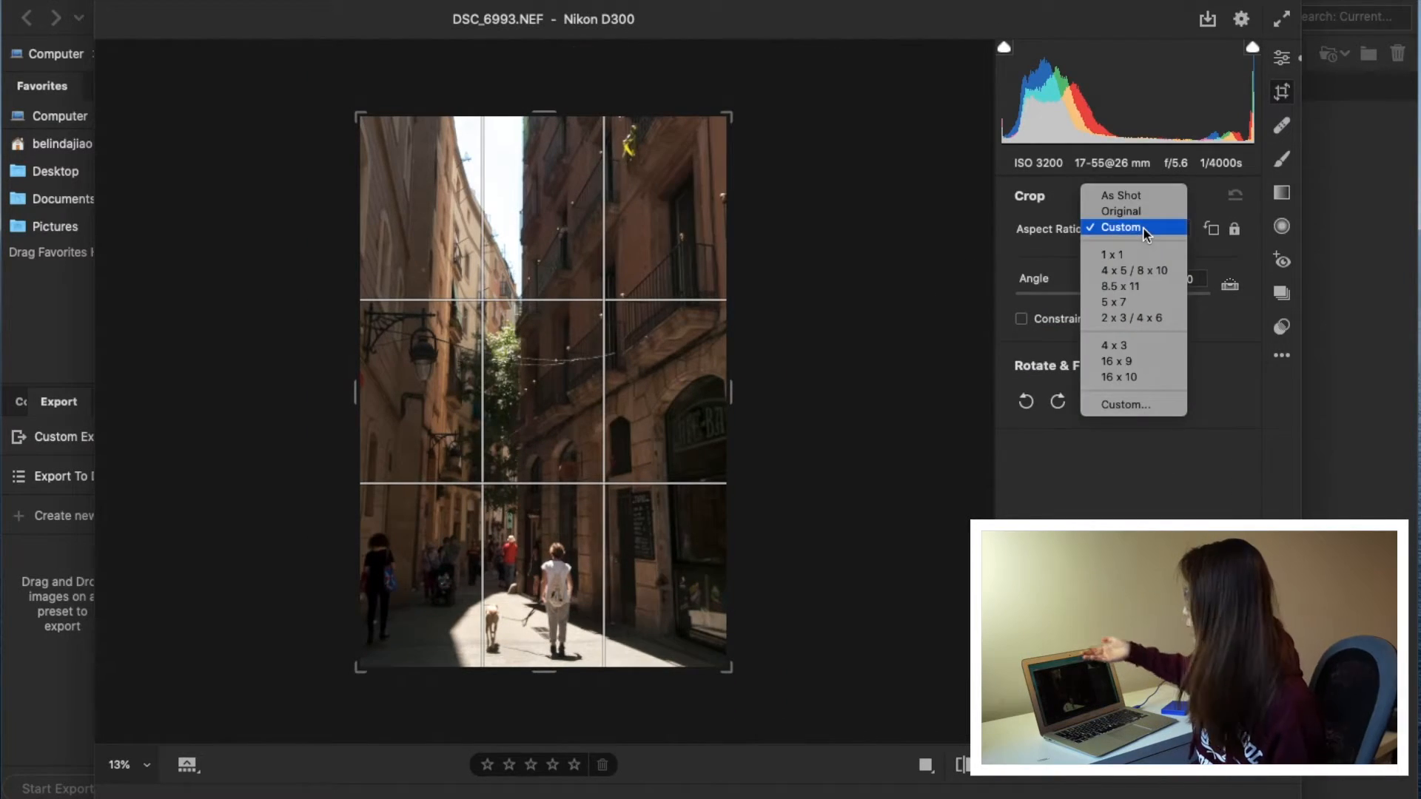
{"action": "left_click", "coordinate": [1137, 271]}
{"action": "mouse_move", "coordinate": [544, 208]}
{"action": "left_mouse_down"}
{"action": "mouse_move", "coordinate": [544, 160]}
{"action": "mouse_move", "coordinate": [544, 193]}
{"action": "left_mouse_up"}
{"action": "left_click_drag", "start_coordinate": [556, 260], "coordinate": [519, 259]}
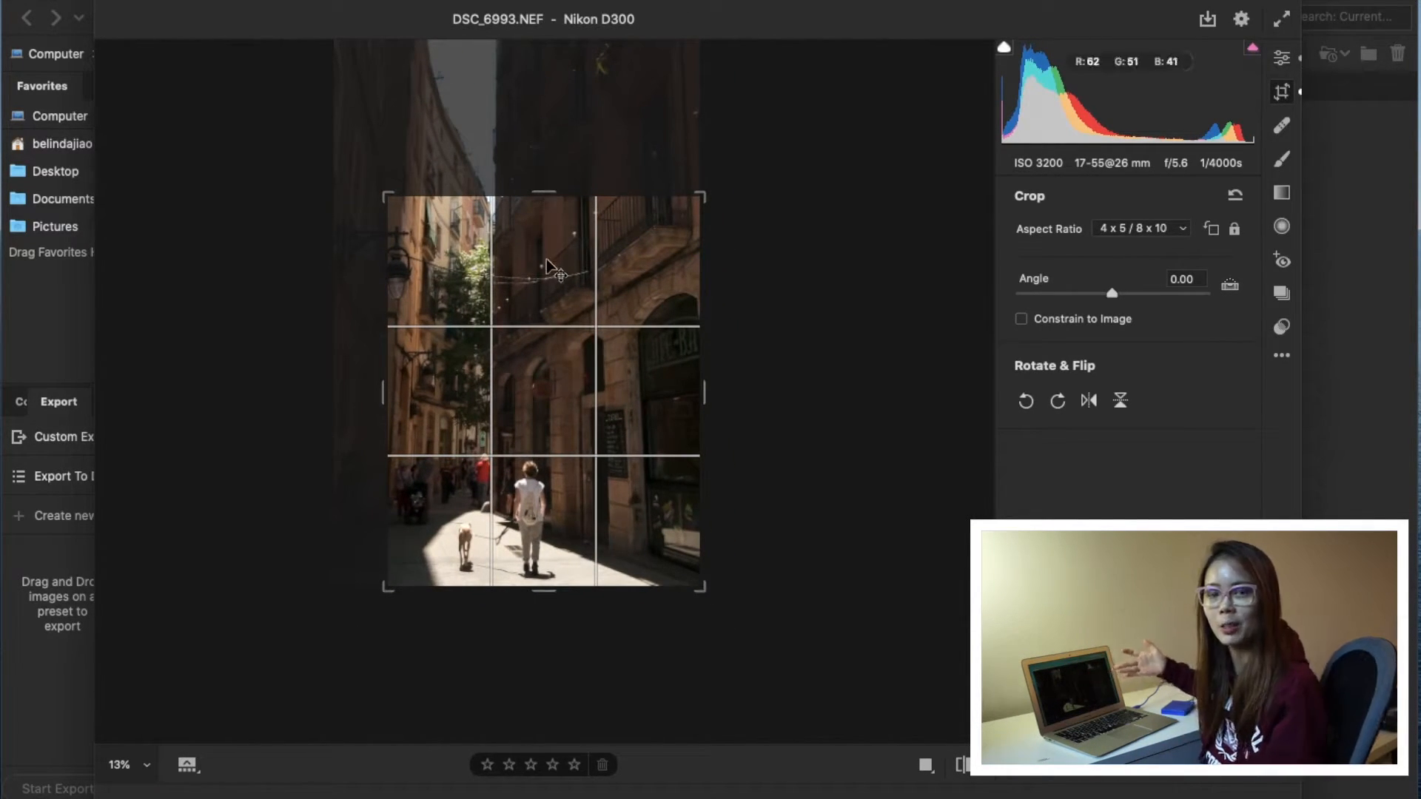
{"action": "key", "text": "Return"}
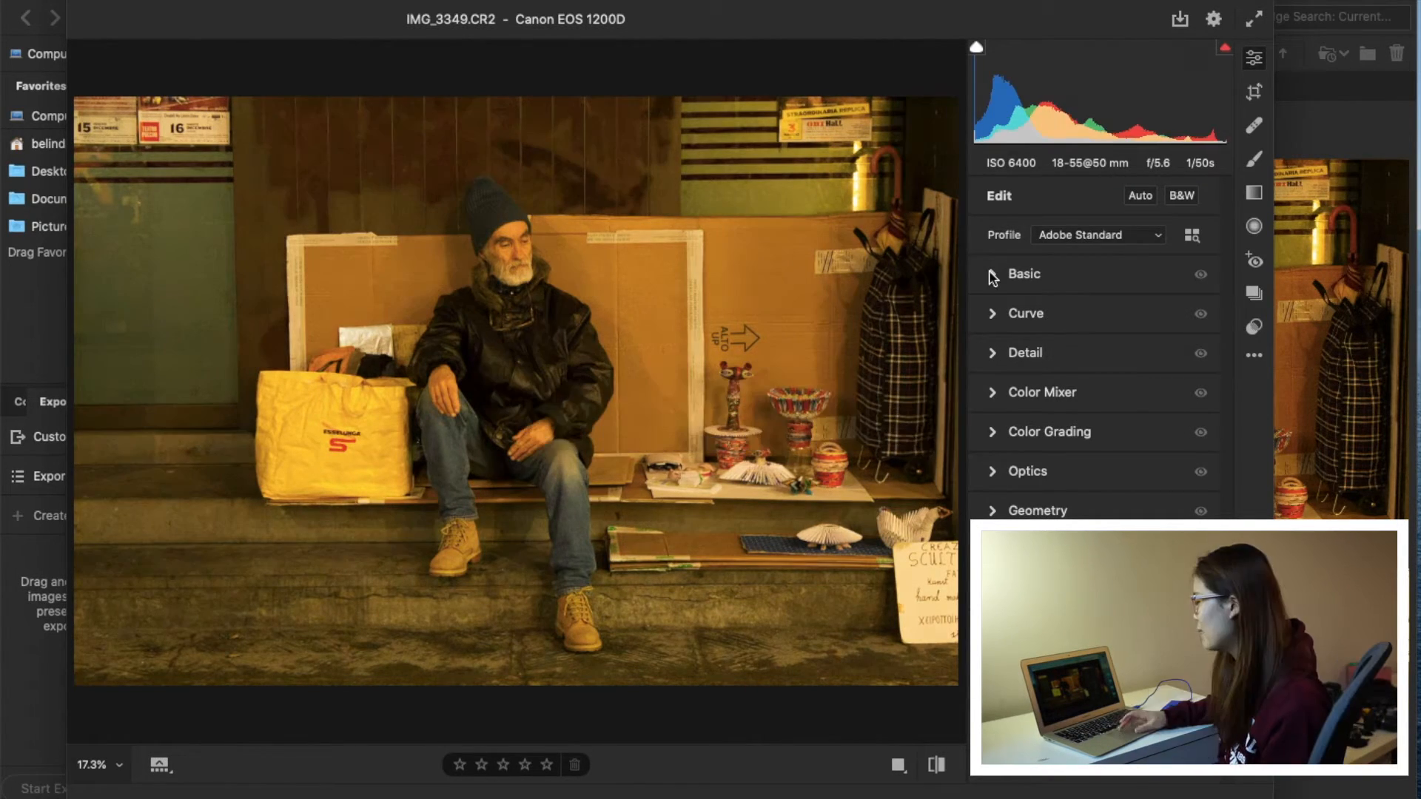
Step: Raise the whites of the seated man's photo to +93 and lower its highlights to -58
{"action": "left_click", "coordinate": [991, 274]}
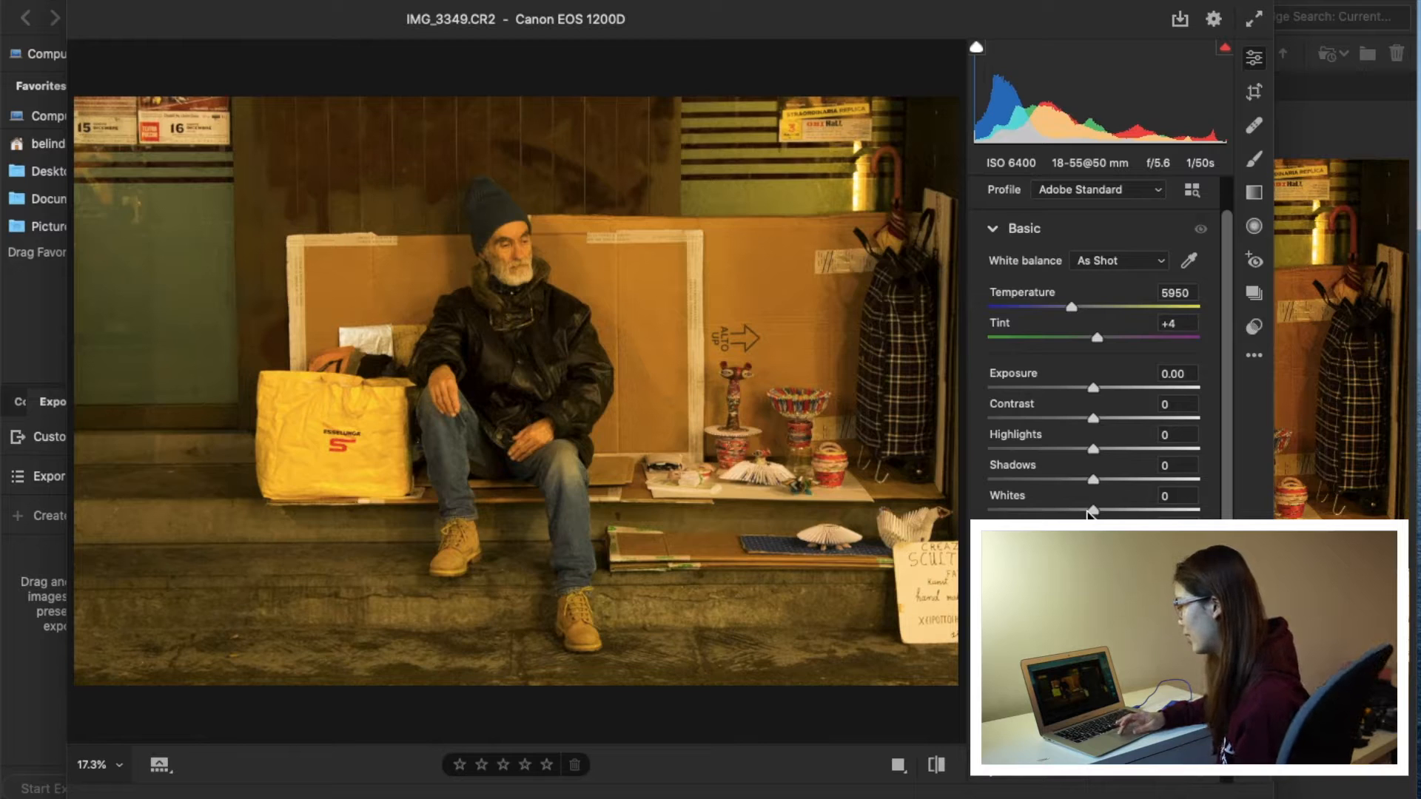
{"action": "left_click_drag", "start_coordinate": [1110, 512], "coordinate": [1189, 514]}
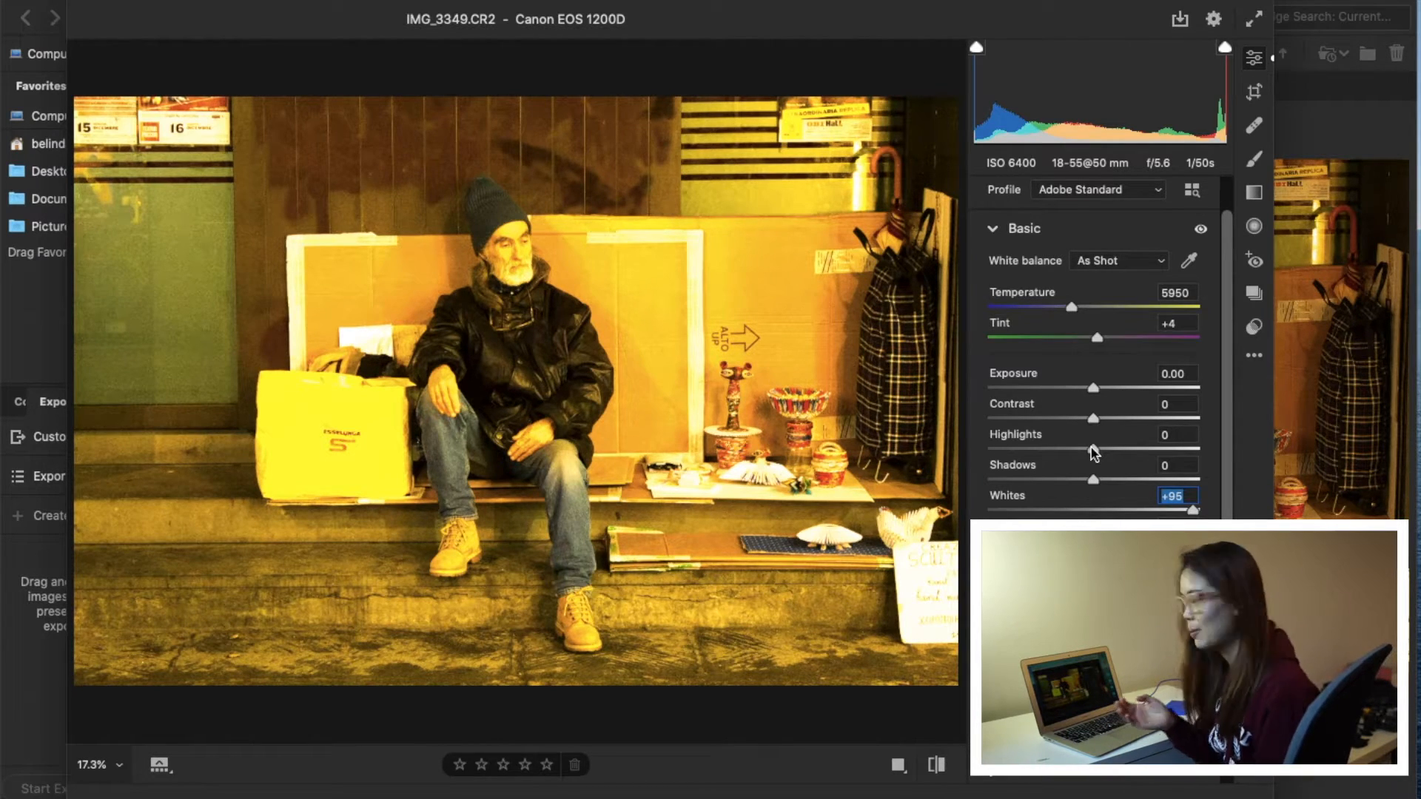
{"action": "left_click_drag", "start_coordinate": [1077, 455], "coordinate": [1057, 453]}
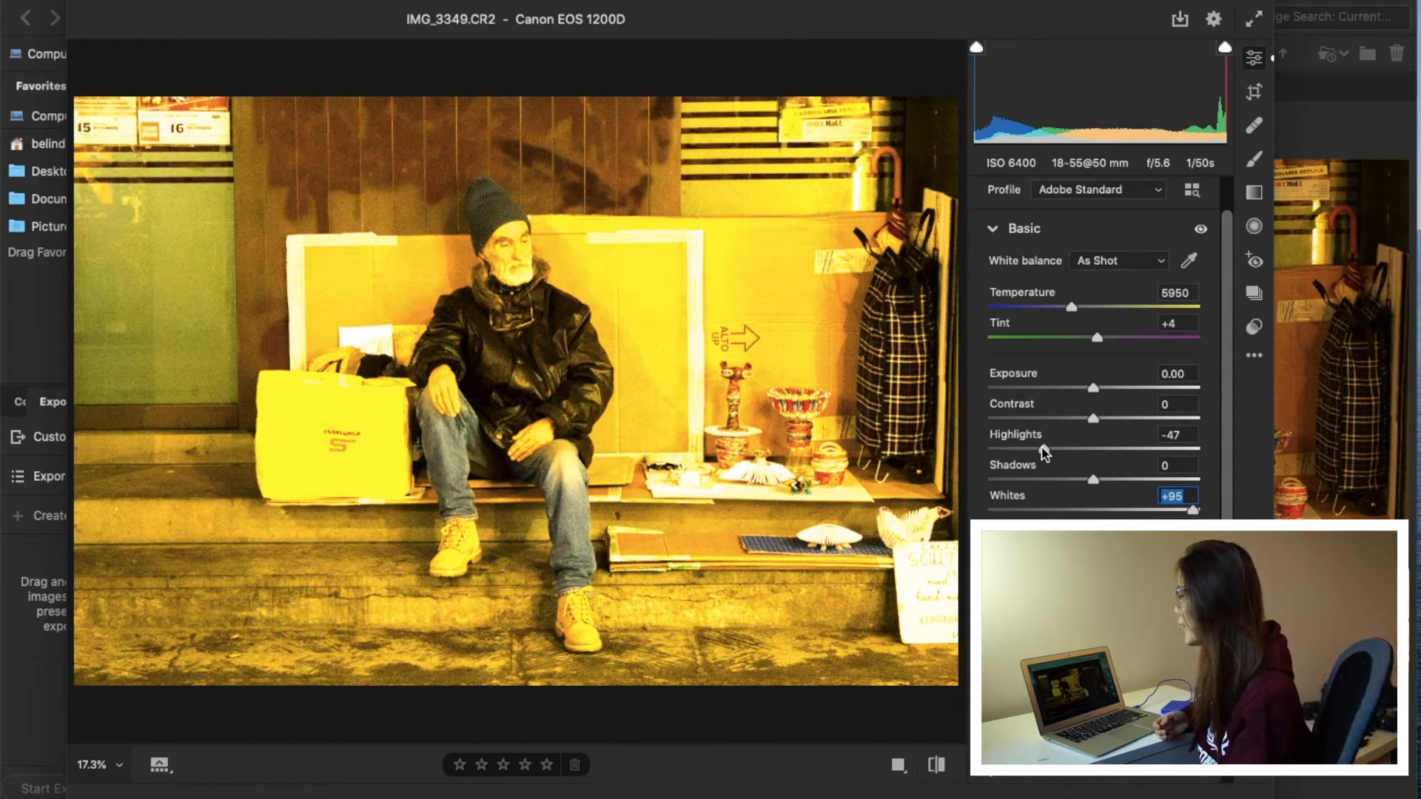
{"action": "left_click_drag", "start_coordinate": [1045, 453], "coordinate": [1033, 453]}
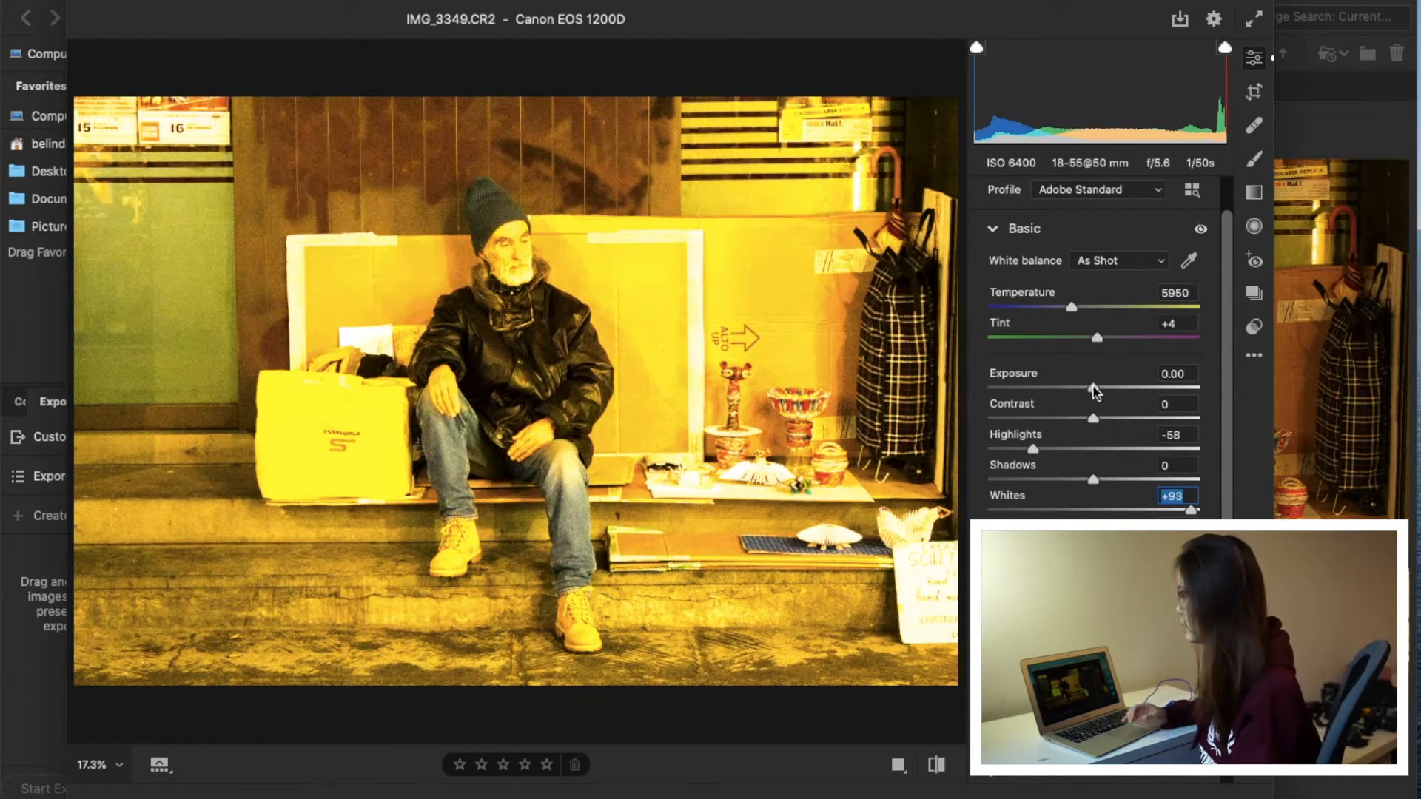
Step: Lower the seated man's photo exposure to -1.85 and correct its white balance to temperature 3200 and tint +24
{"action": "left_click_drag", "start_coordinate": [1083, 392], "coordinate": [1052, 393]}
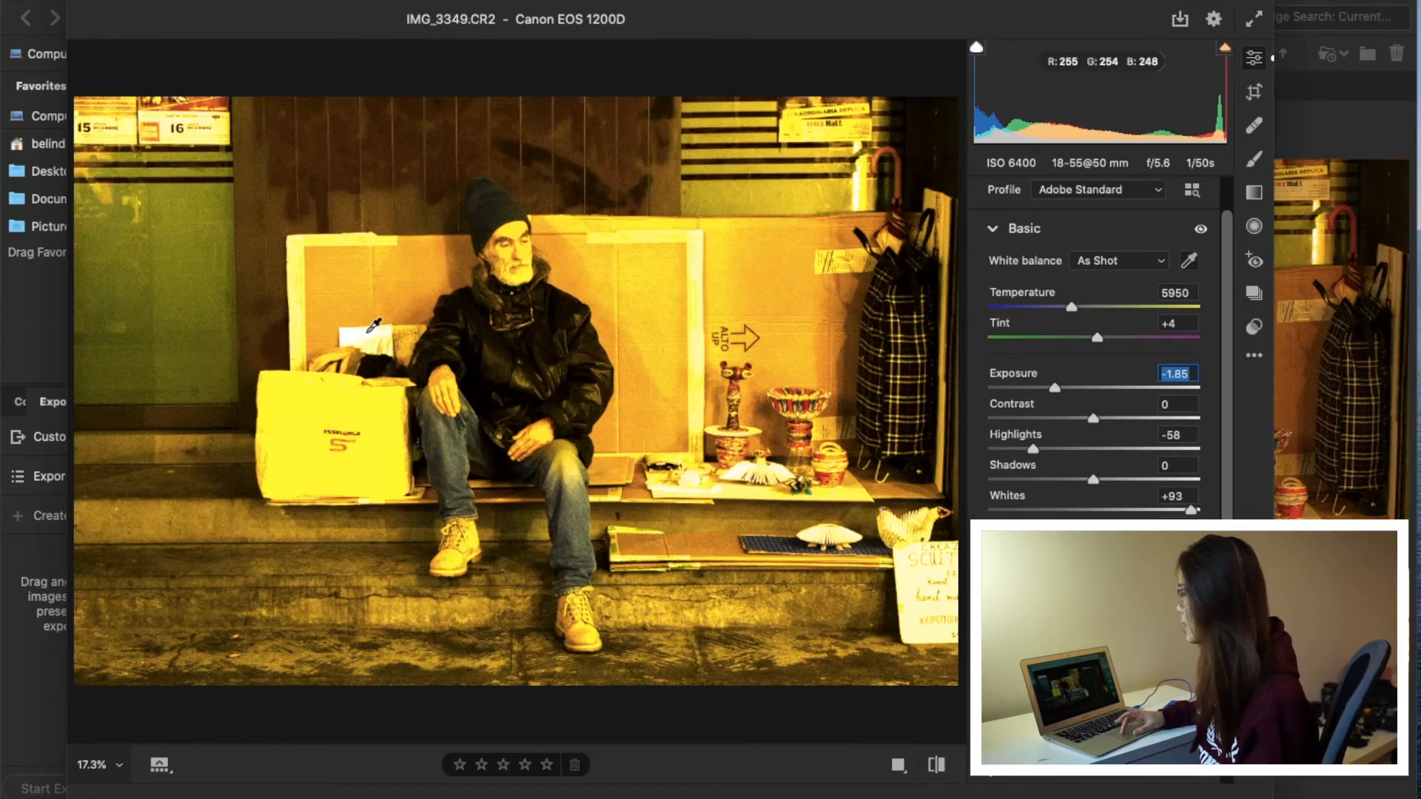
{"action": "left_click_drag", "start_coordinate": [1051, 306], "coordinate": [1013, 307]}
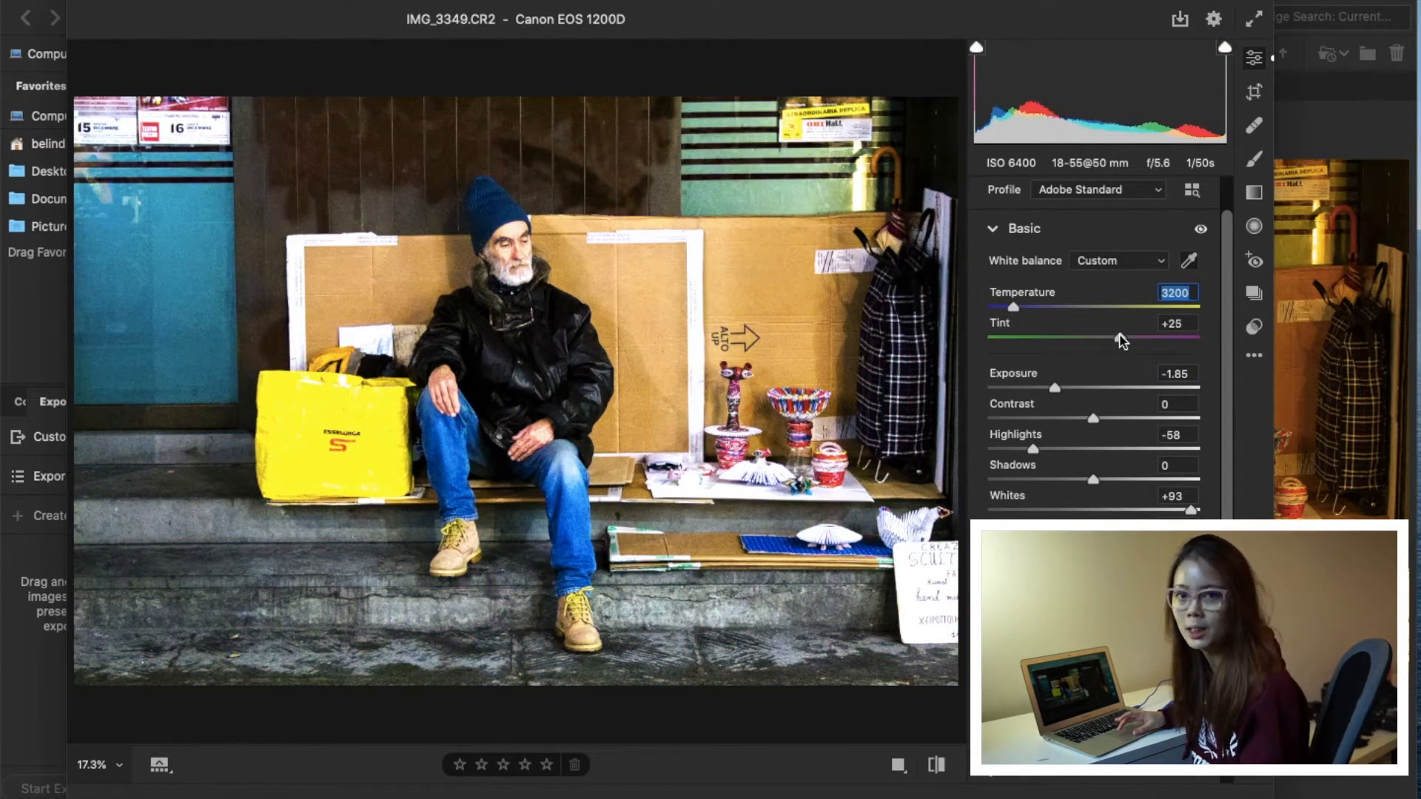
{"action": "left_click_drag", "start_coordinate": [1120, 338], "coordinate": [1119, 338]}
Step: Set the seated man's photo to an exposure of -0.05 and whites of +66, and fine-tune its shadows and highlights
{"action": "left_click_drag", "start_coordinate": [1191, 510], "coordinate": [1175, 510]}
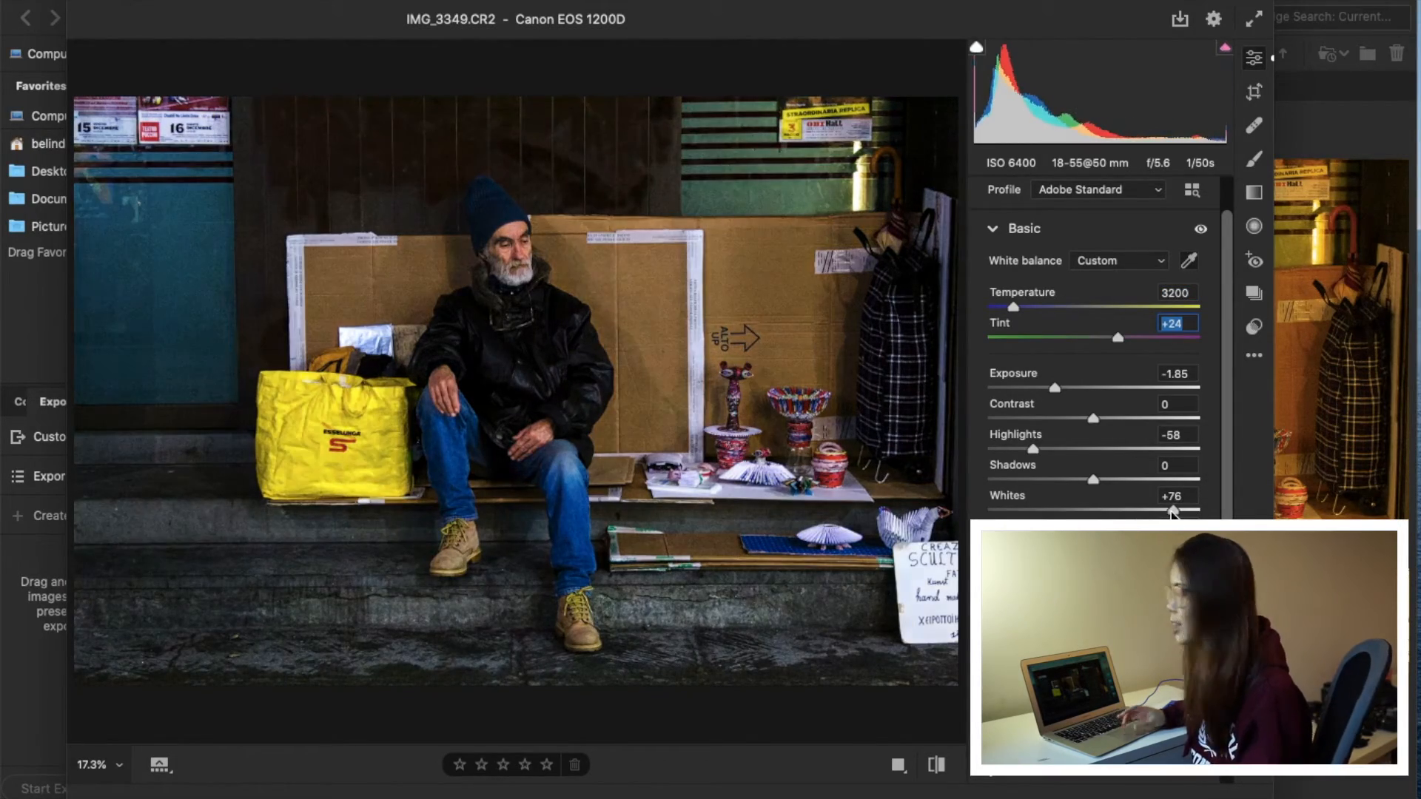
{"action": "left_click_drag", "start_coordinate": [1055, 387], "coordinate": [1092, 388]}
{"action": "left_click_drag", "start_coordinate": [1175, 510], "coordinate": [1162, 510]}
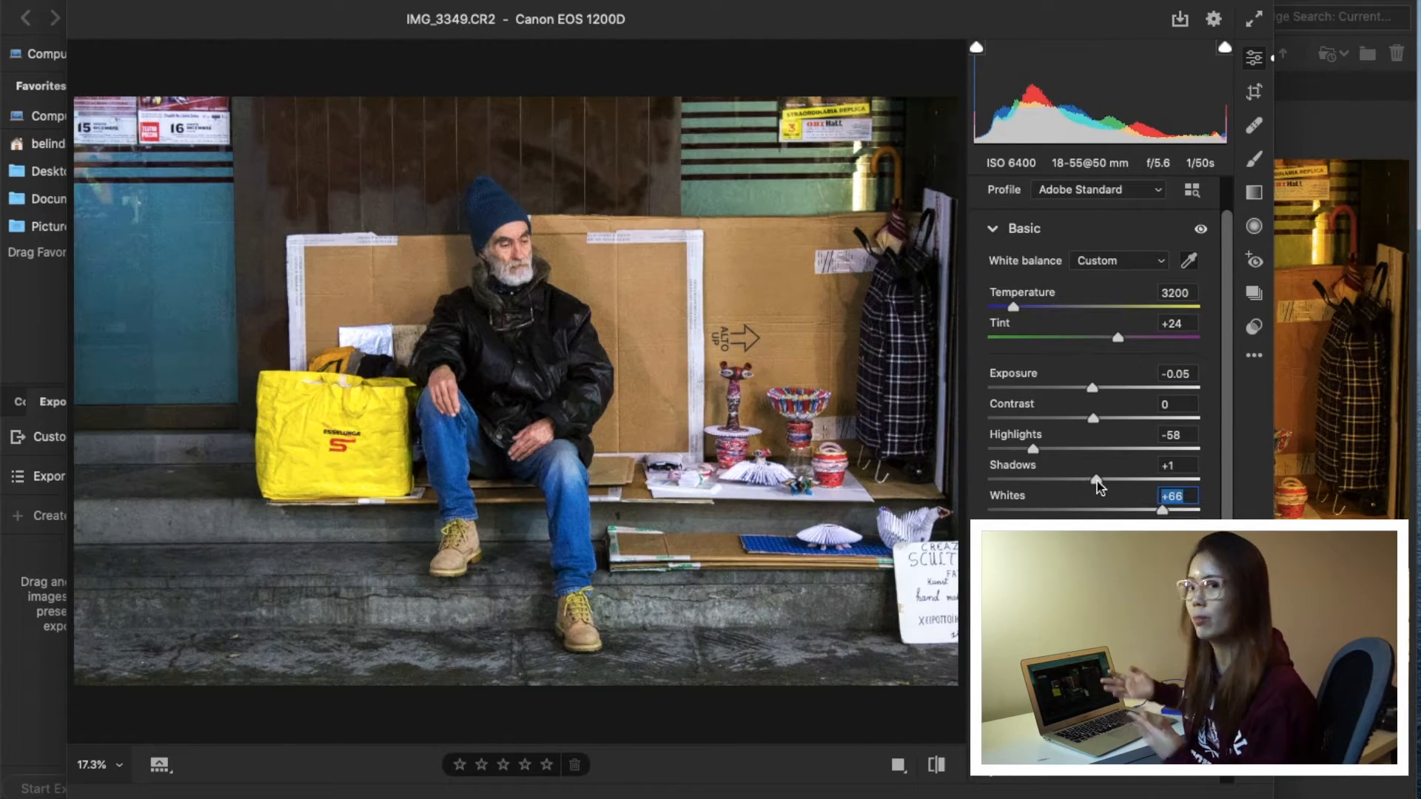
{"action": "left_click", "coordinate": [1097, 482]}
{"action": "left_click_drag", "start_coordinate": [1034, 450], "coordinate": [1053, 452]}
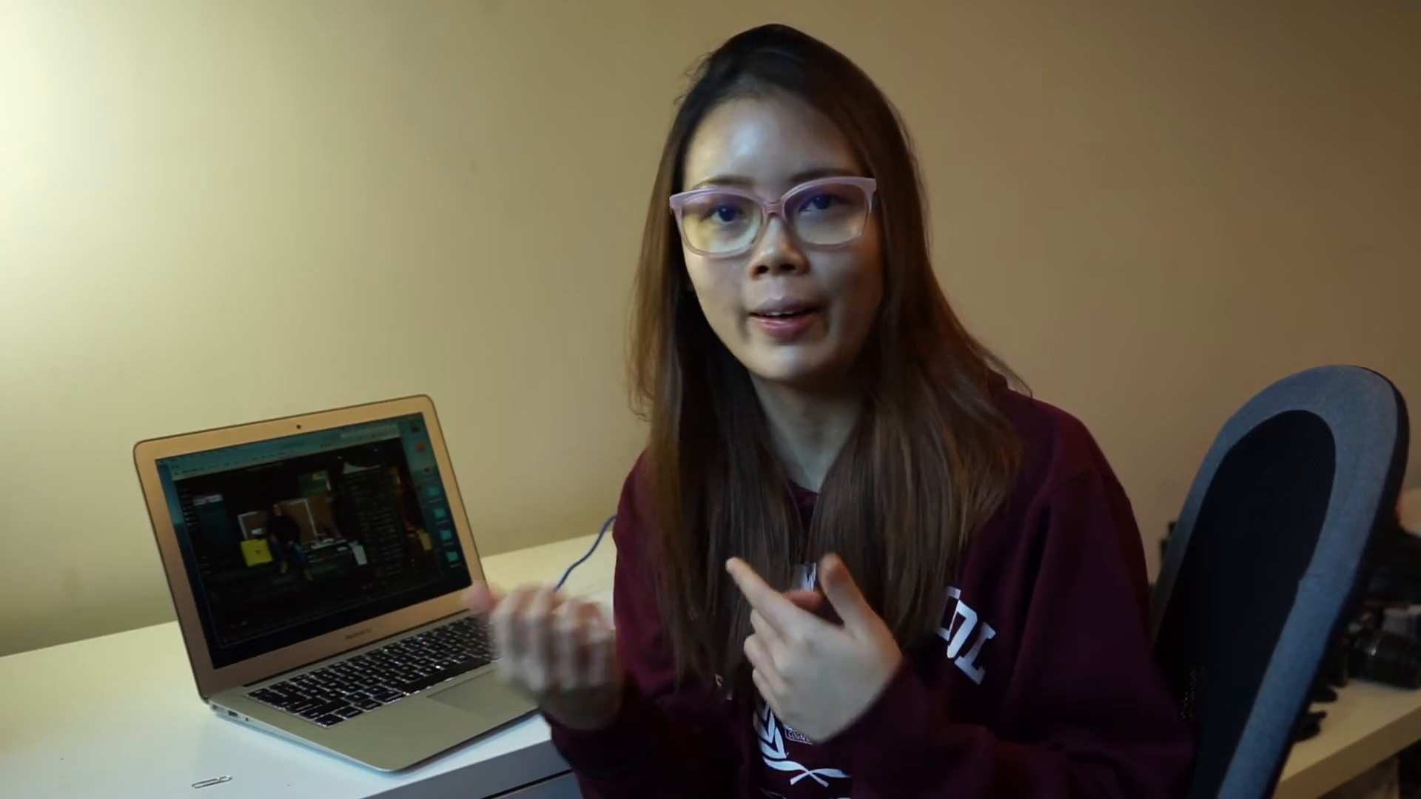